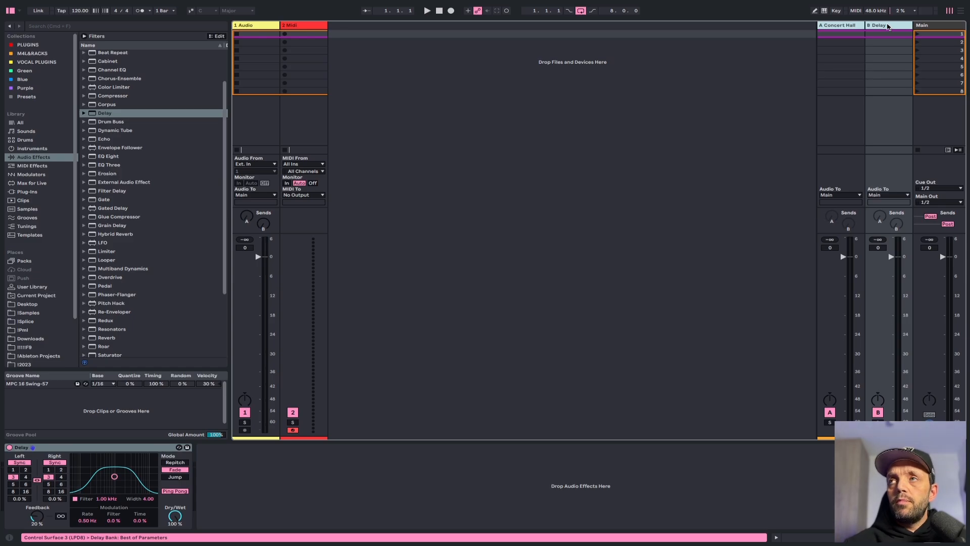
Delete both return tracks and insert two more audio tracks after the first audio track
key(Delete)
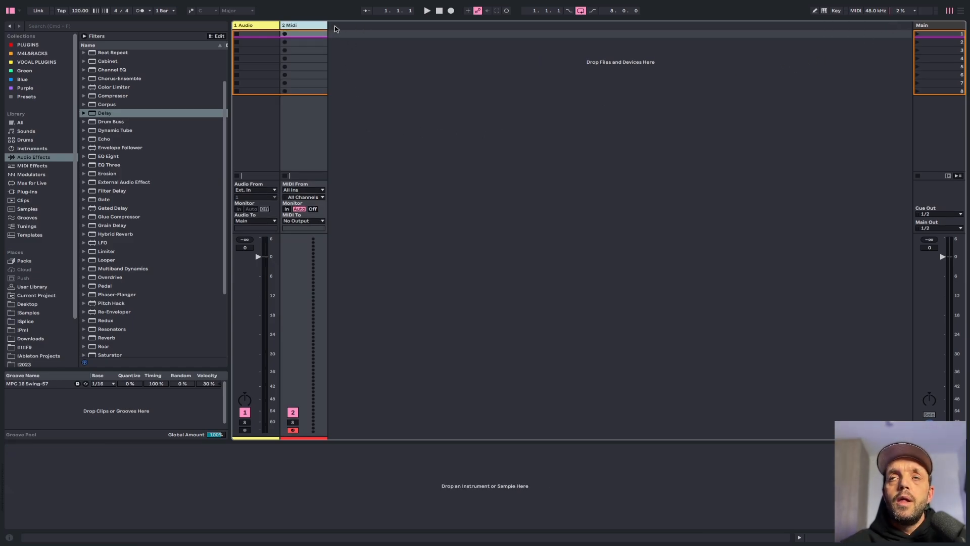
click(253, 28)
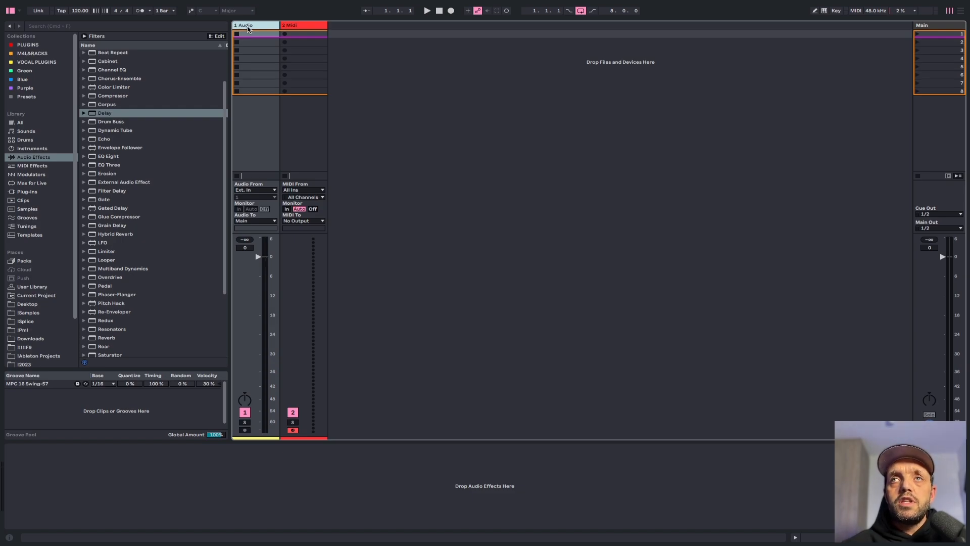
key(super+t)
key(super+t)
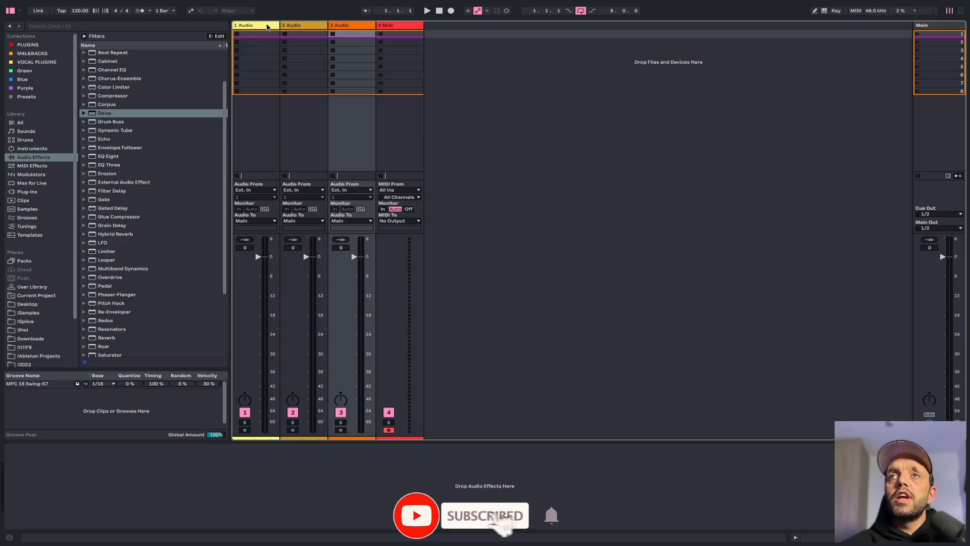
Rename the first two audio tracks Ref 1 and Ref 2
click(267, 26)
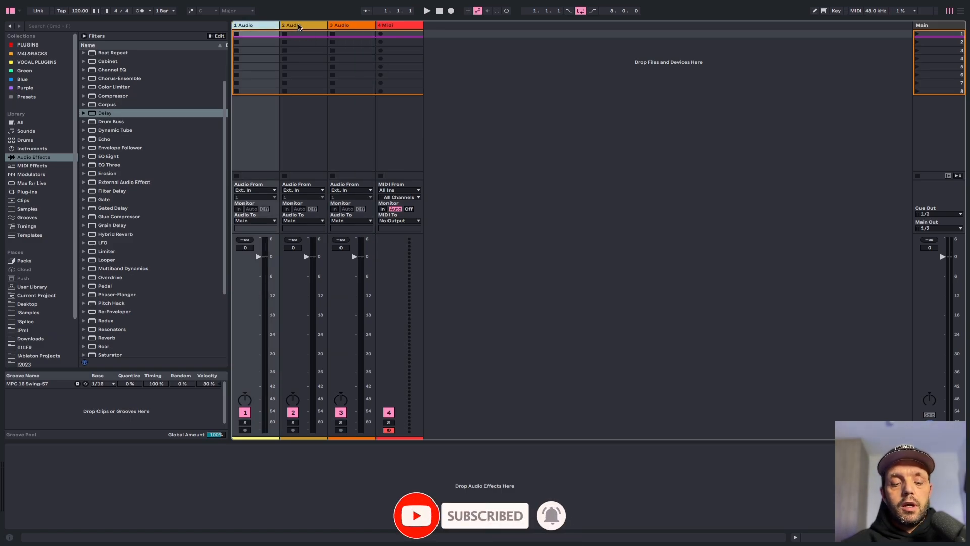
key(super+r)
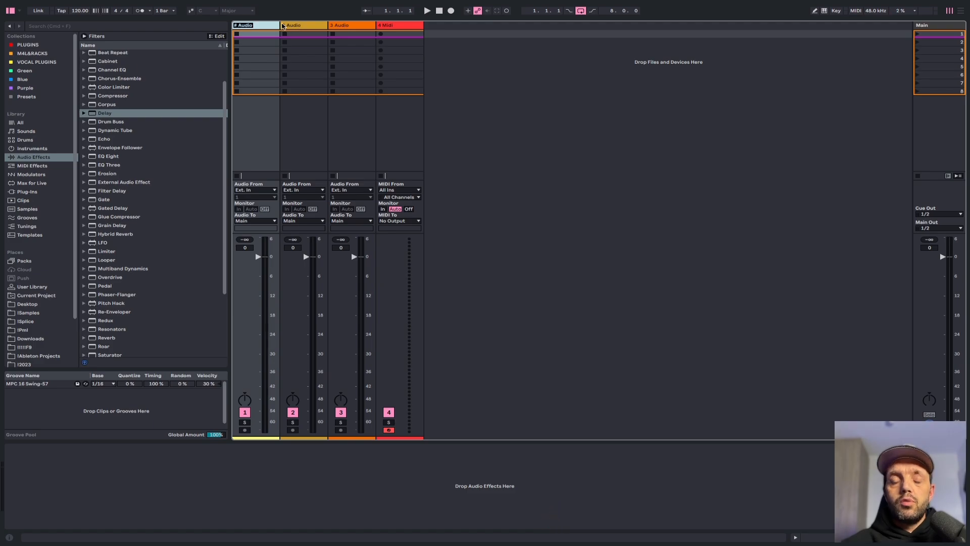
text(Ref 1)
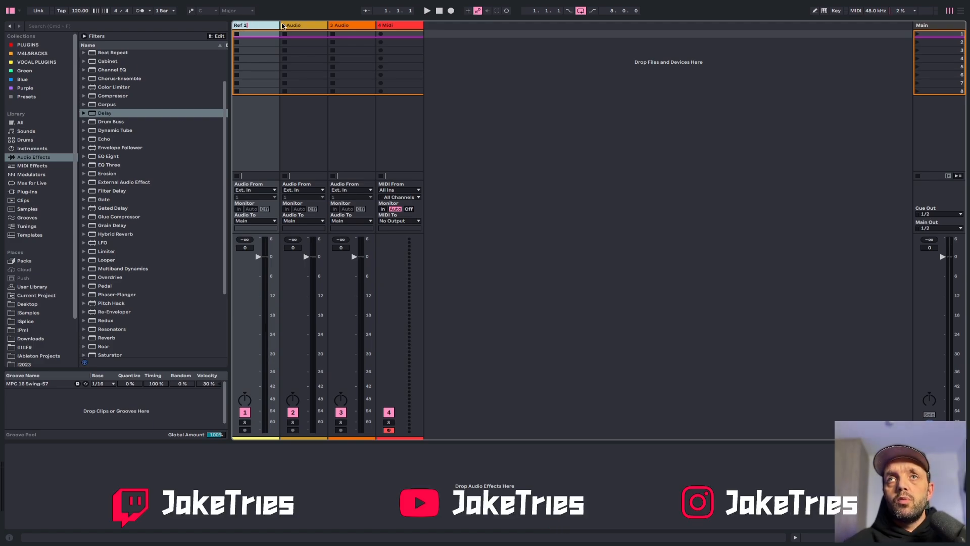
key(Tab)
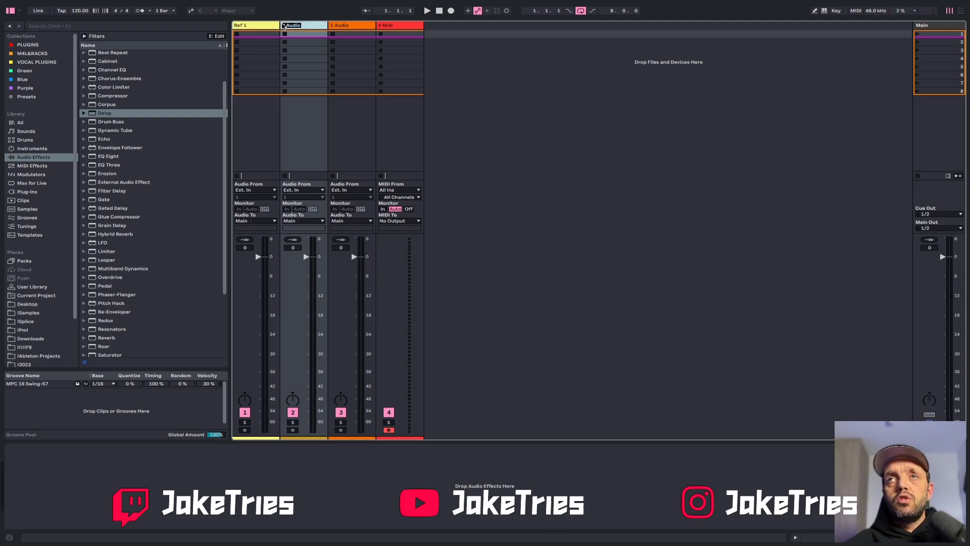
key(Tab)
key(Tab)
key(shift+Tab)
key(shift+Tab)
key(shift+Tab)
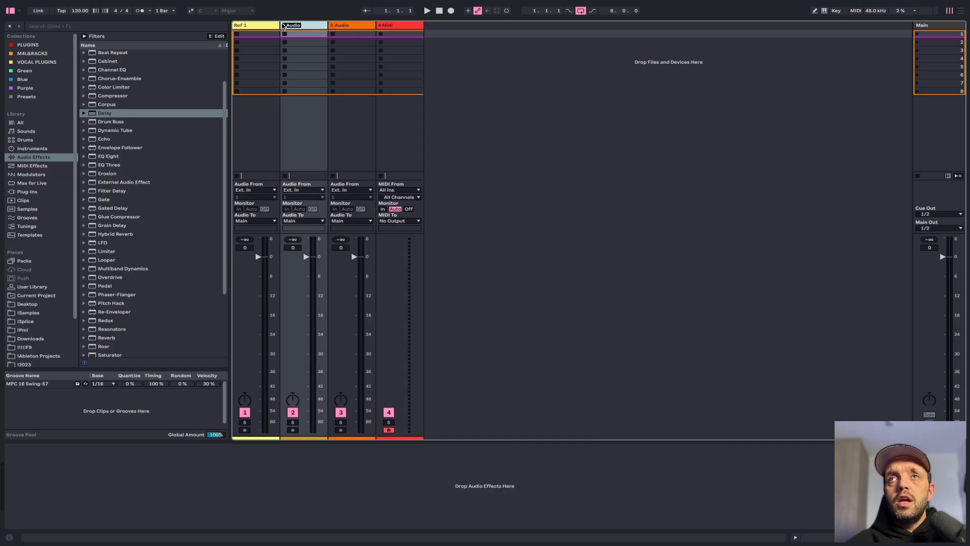
key(Tab)
key(BackSpace)
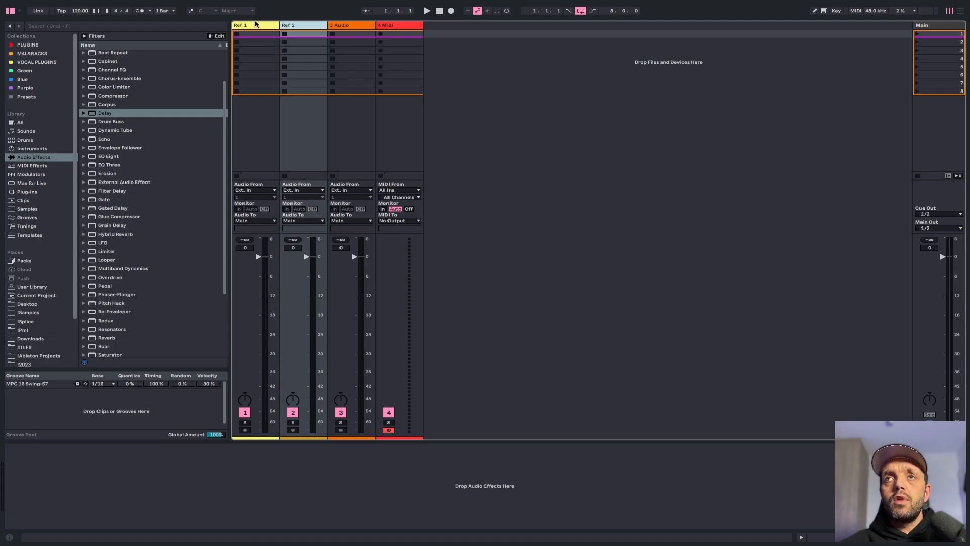
Route the output of both Ref 1 and Ref 2 tracks to Ext. Out
click(256, 23)
click(304, 27)
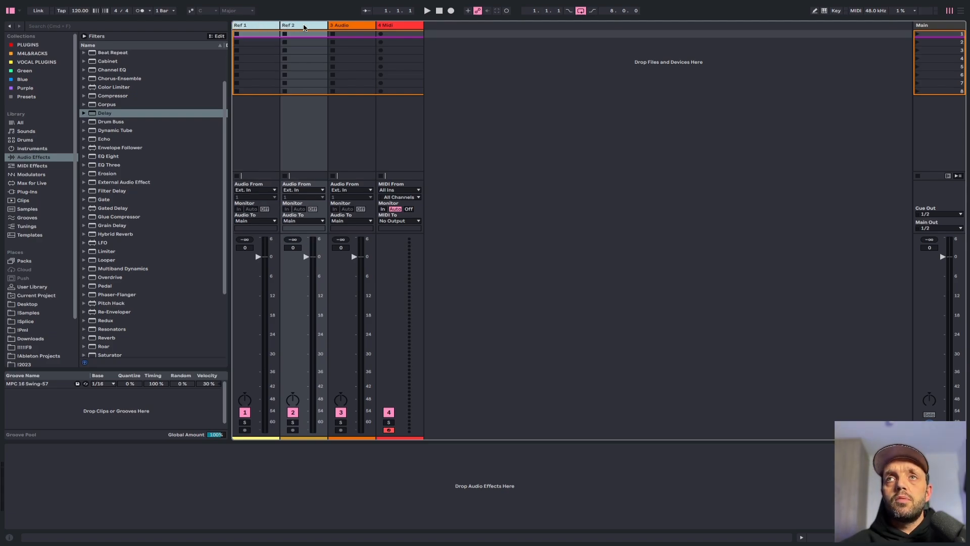
click(254, 222)
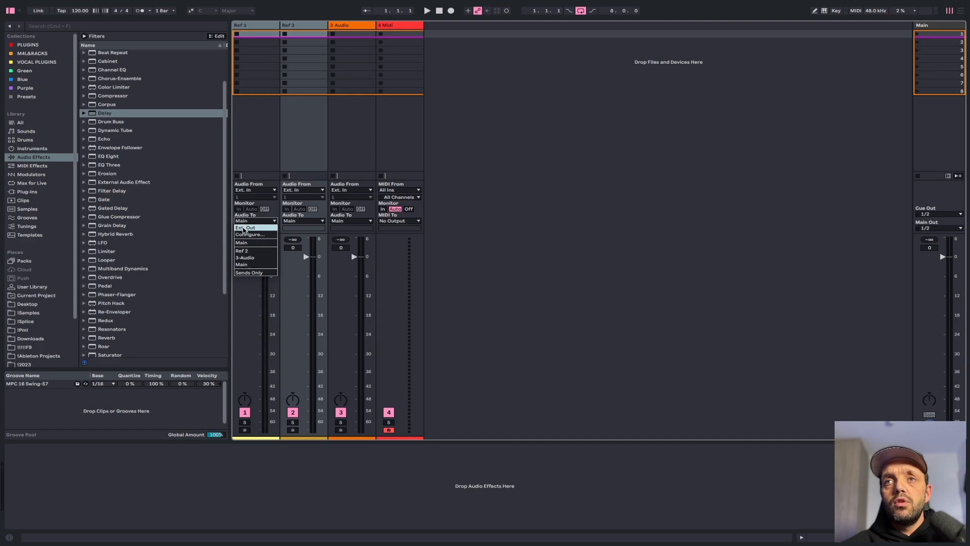
click(244, 229)
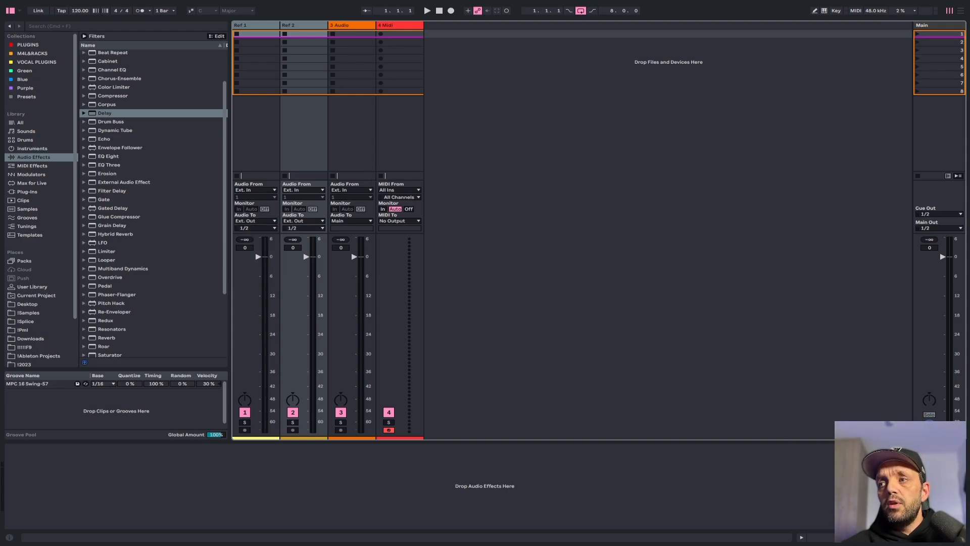
key(super+alt+i)
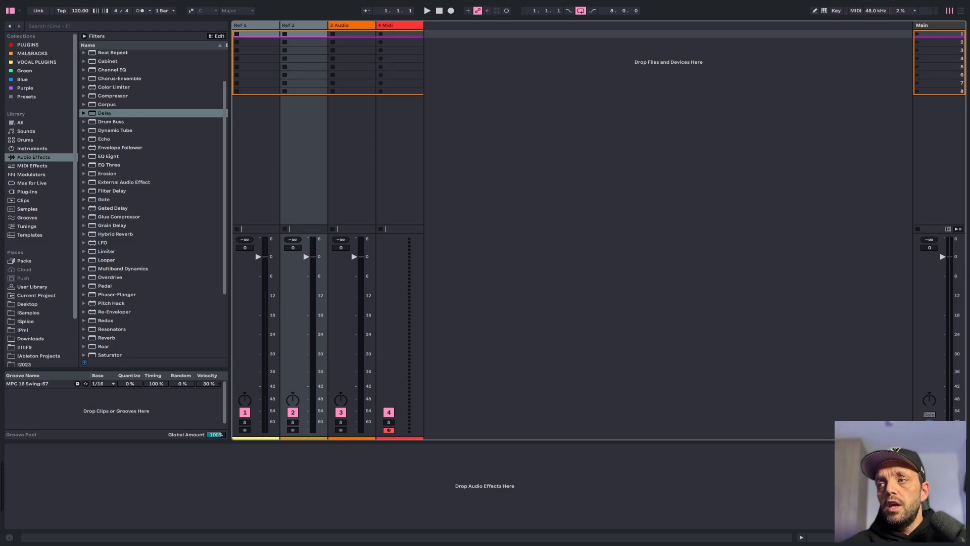
key(super+alt+i)
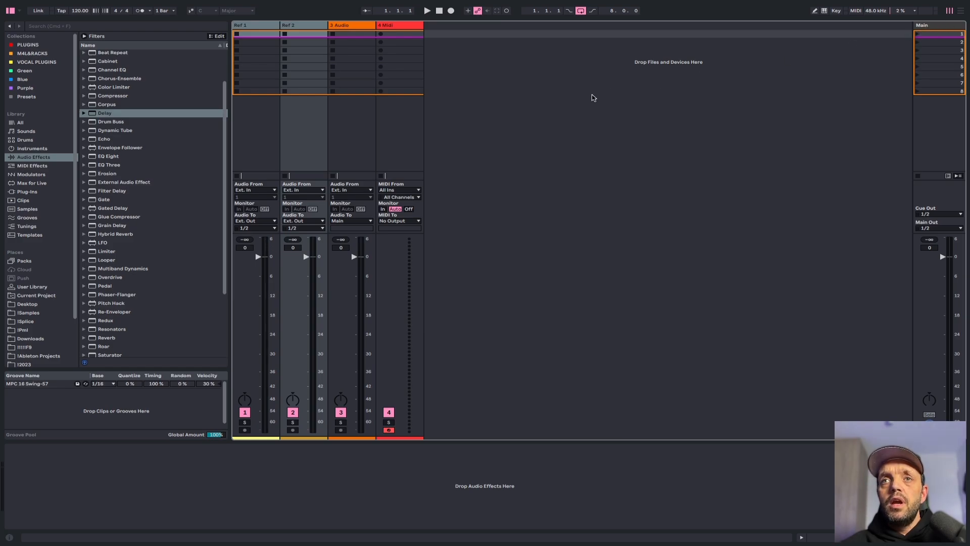
Drop the Reverb effect onto the Main track and select its device
drag(101, 337, 943, 146)
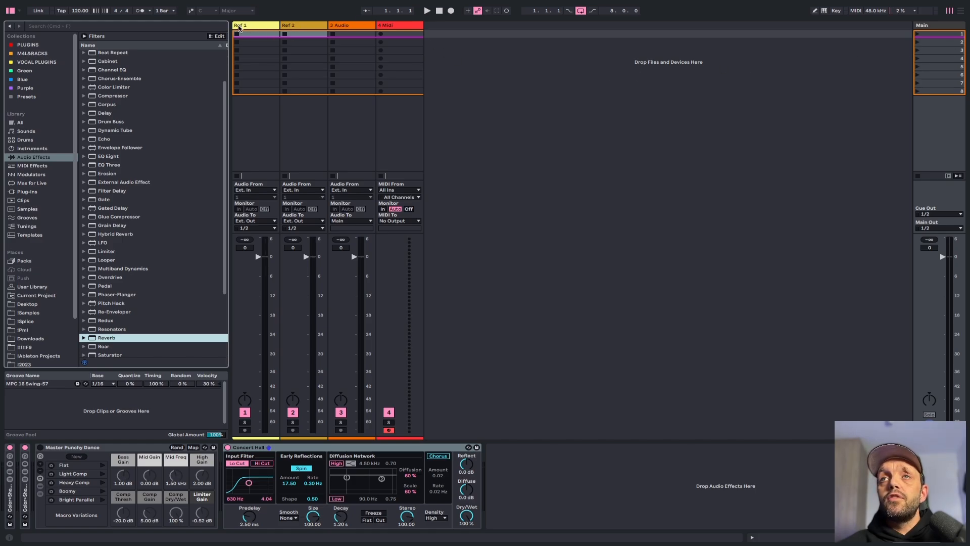
click(297, 447)
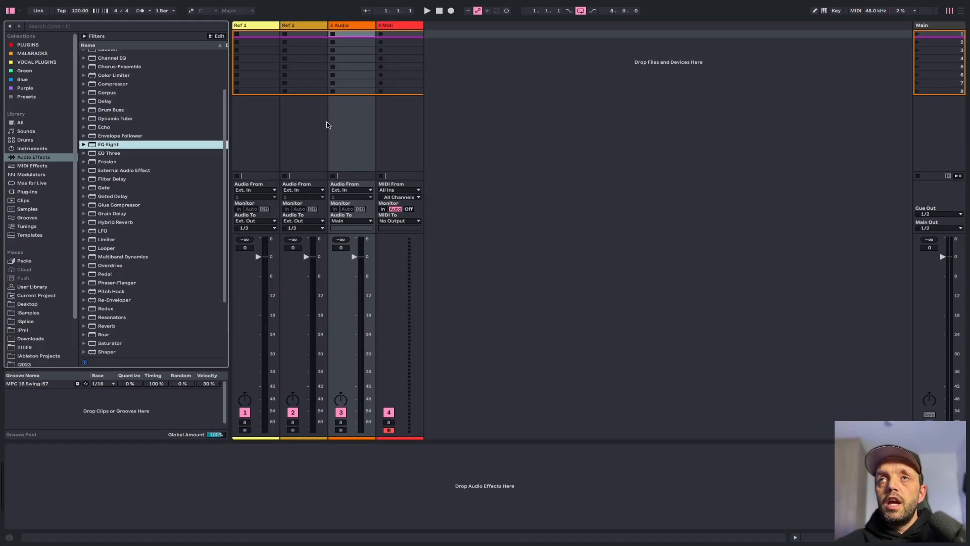
Load EQ Eight, Compressor and Utility onto the third audio track's device chain
click(352, 24)
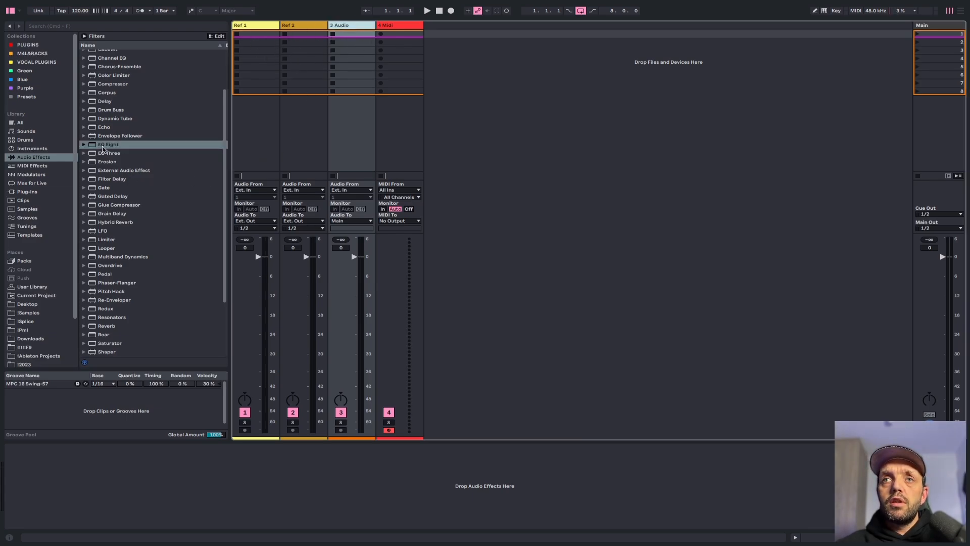
drag(103, 145, 347, 120)
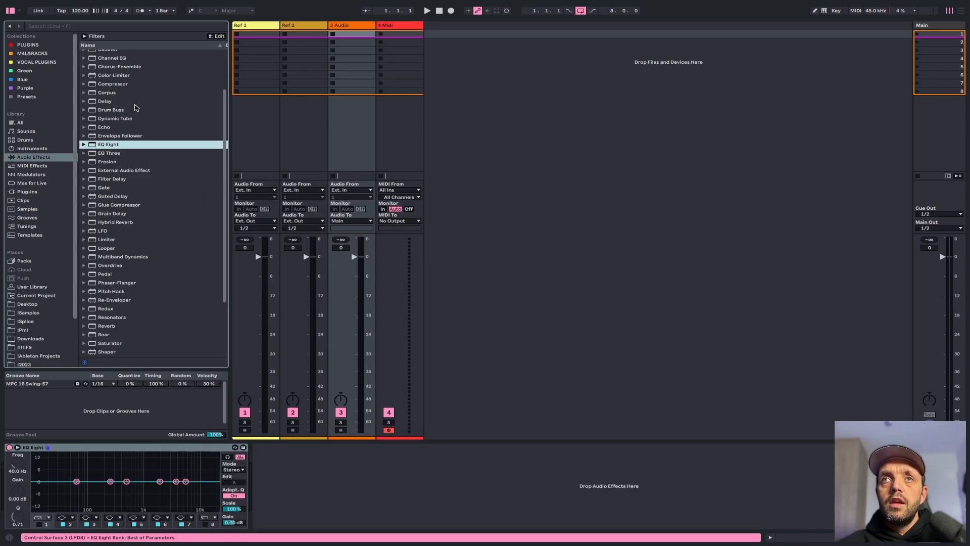
click(122, 84)
drag(294, 426, 255, 480)
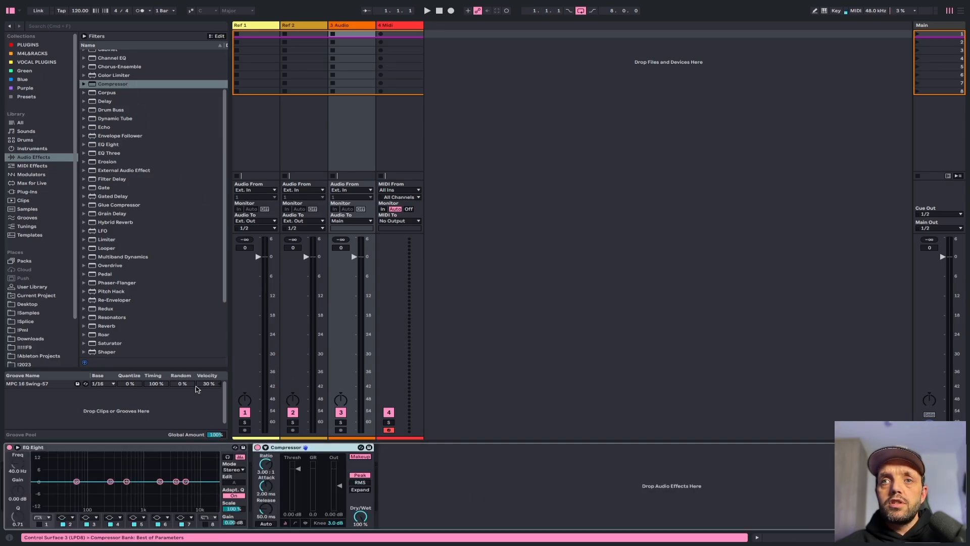
scroll(124, 309, down, 3)
drag(108, 338, 427, 482)
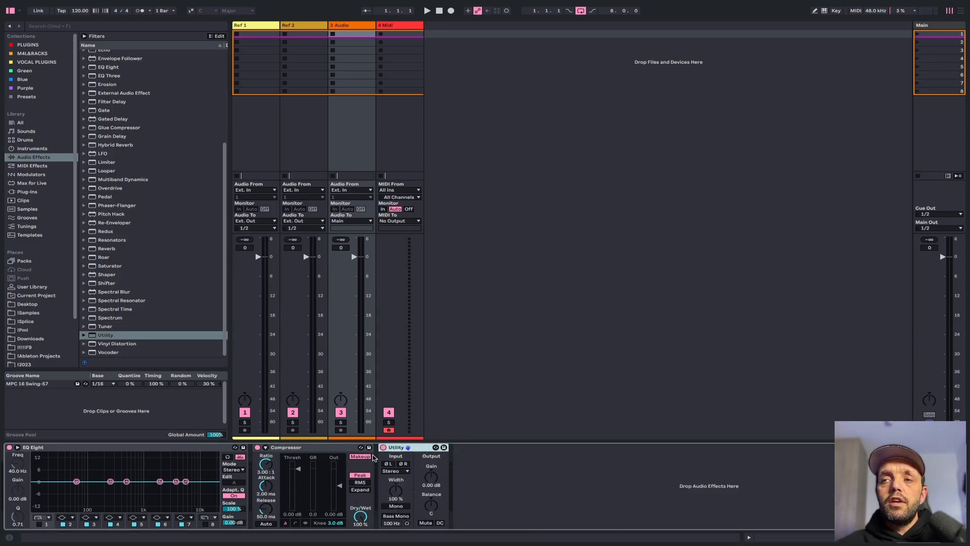
Adjust the Utility output gain on the third audio track to about 0.56 dB
click(433, 479)
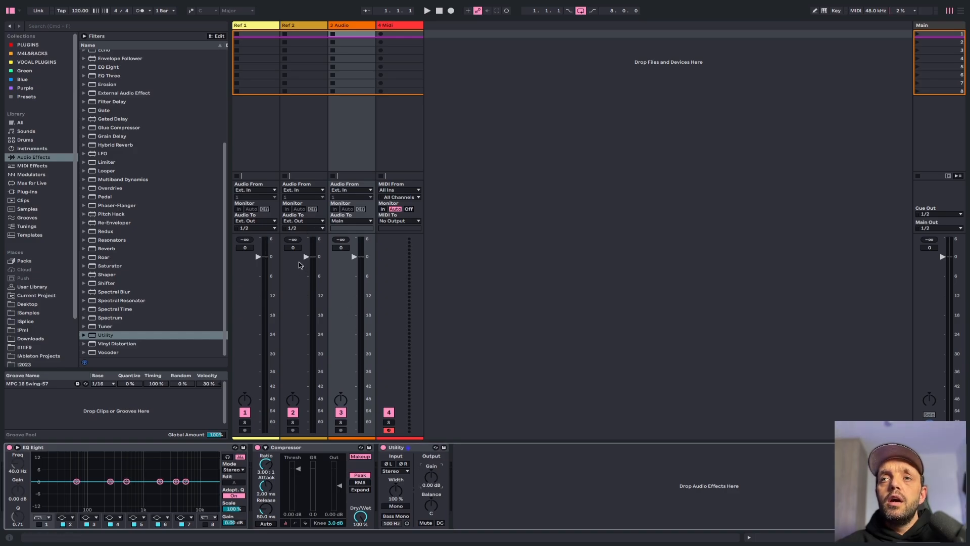
mouse_move(306, 258)
mouse_down()
mouse_move(306, 331)
mouse_move(306, 252)
mouse_up()
double_click(307, 247)
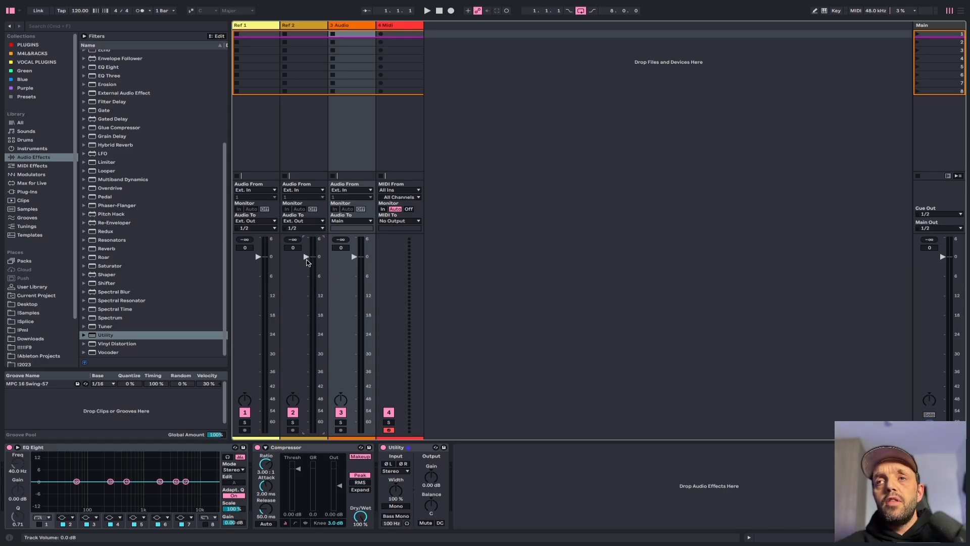
mouse_move(310, 260)
mouse_down()
mouse_move(306, 277)
mouse_move(310, 251)
mouse_up()
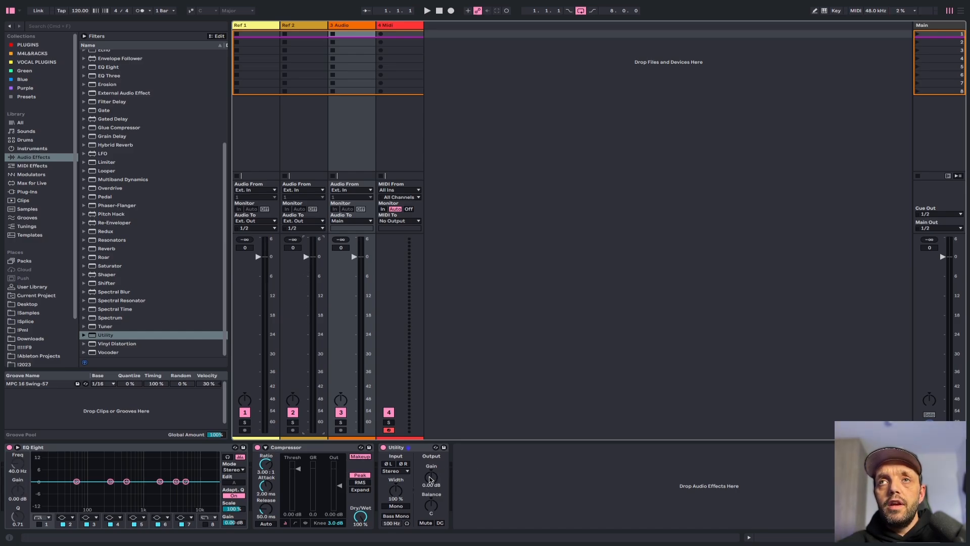
drag(430, 479, 430, 478)
Add the Pitch MIDI effect to the MIDI track
click(383, 26)
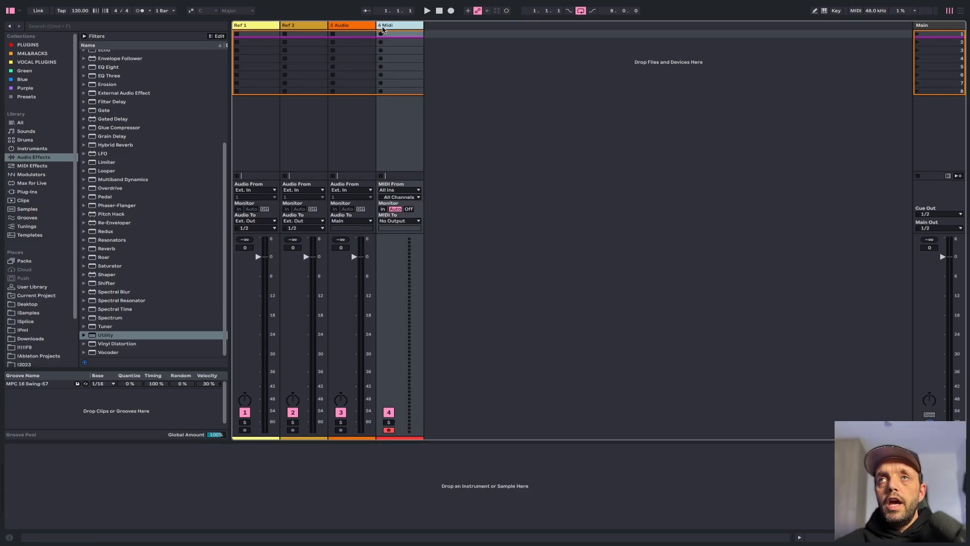
click(31, 167)
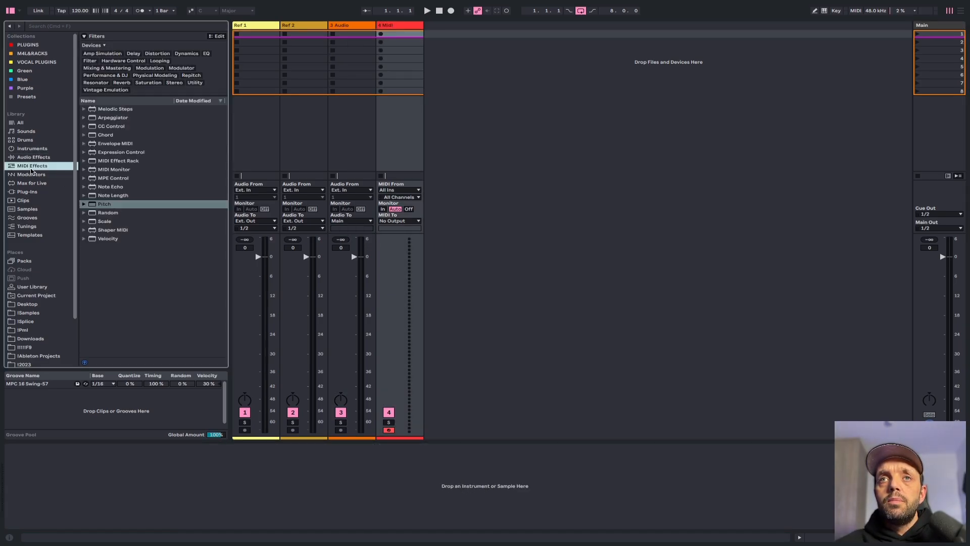
click(103, 205)
drag(103, 205, 386, 149)
click(32, 470)
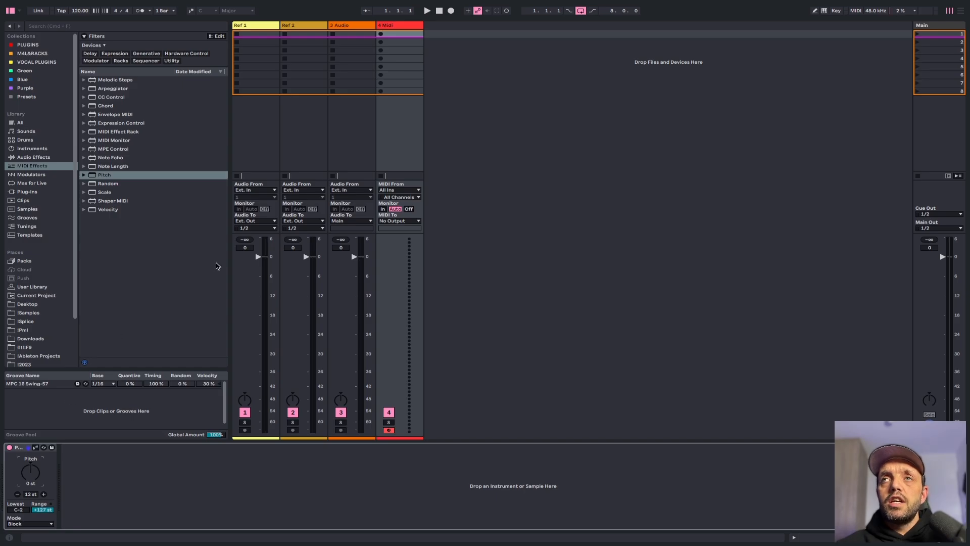
Create a MIDI clip in the MIDI track's first slot and draw four notes in it
double_click(416, 34)
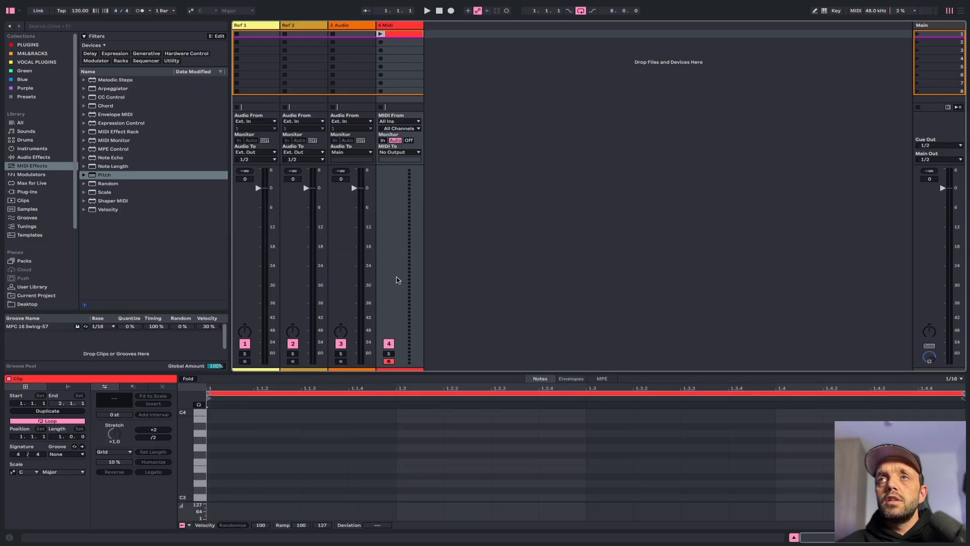
double_click(447, 427)
double_click(610, 440)
double_click(831, 426)
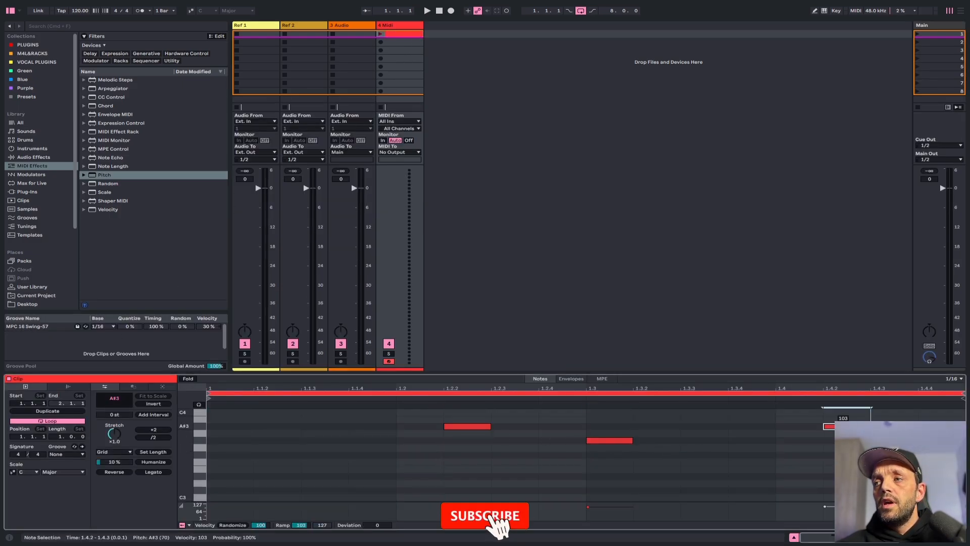
double_click(365, 476)
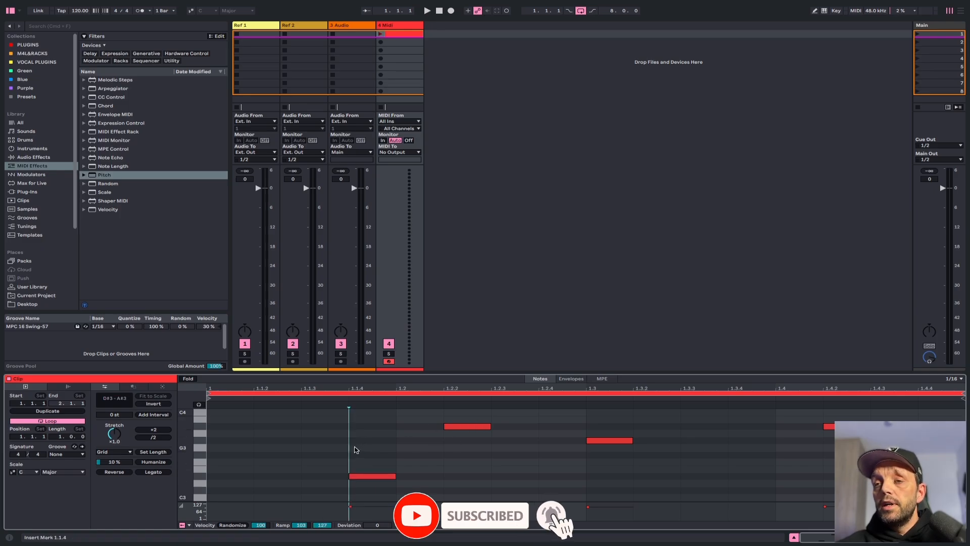
Select all notes in the clip and transpose them up three semitones
key(ctrl+a)
key(Up)
key(Up)
key(Up)
scroll(550, 405, up, 3)
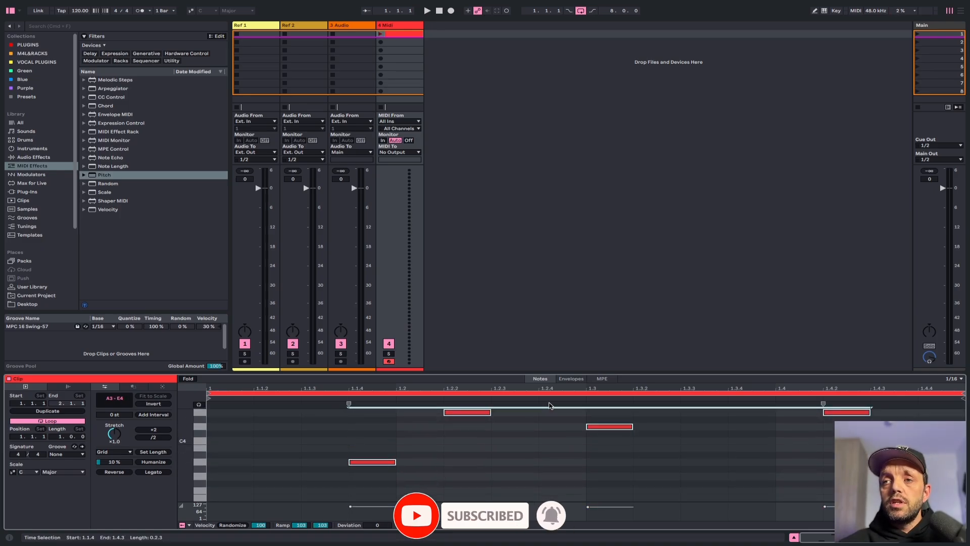
Delete the notes and then the MIDI clip itself
key(Delete)
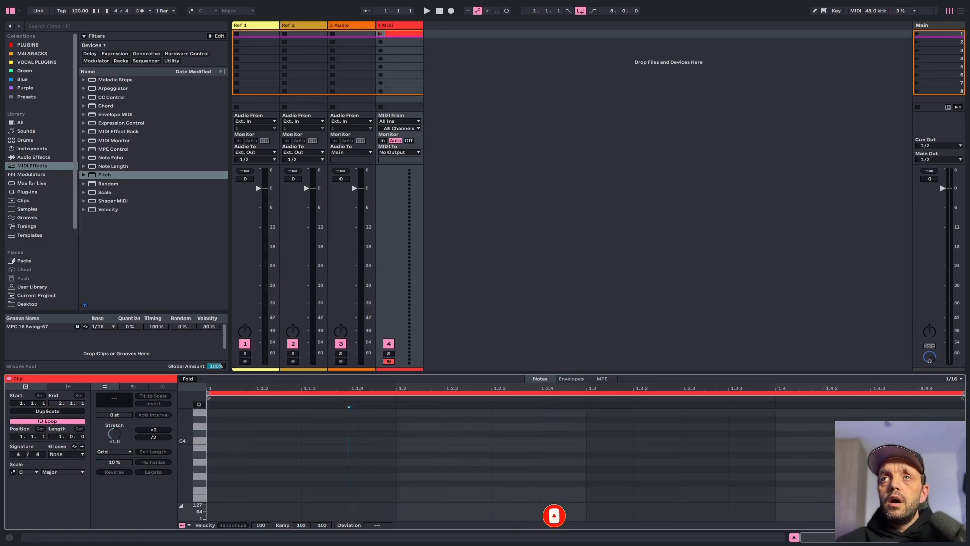
click(408, 34)
key(Delete)
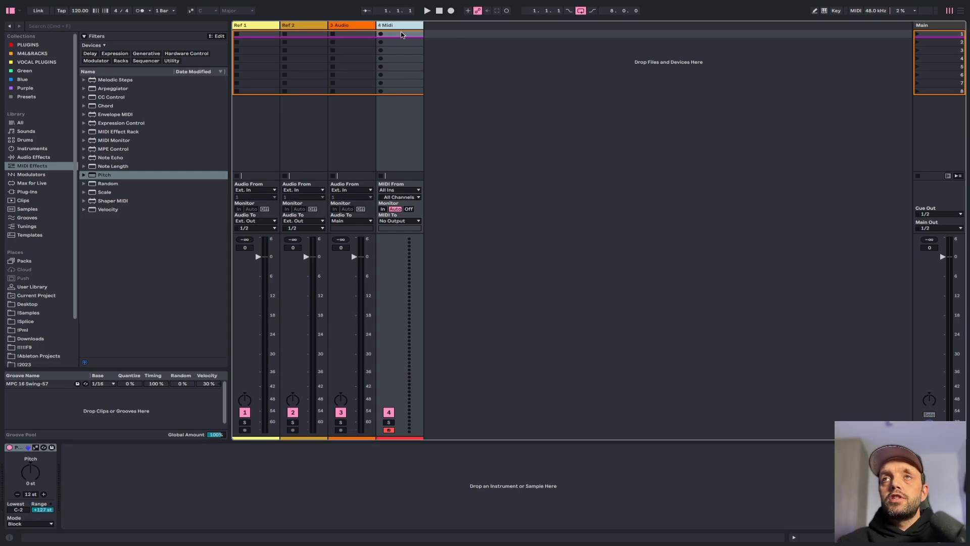
Save the third audio track as the default audio track, overwriting the existing default
click(356, 28)
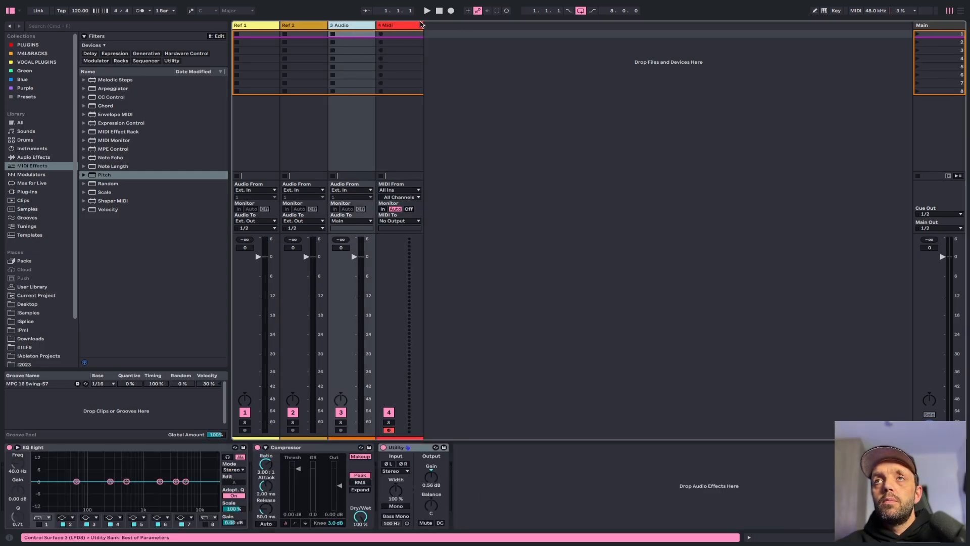
right_click(353, 27)
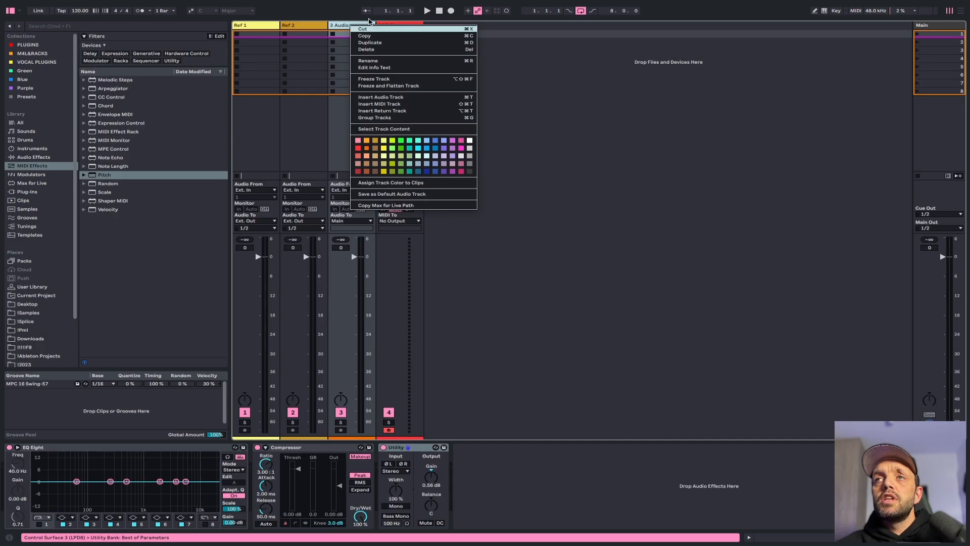
click(388, 195)
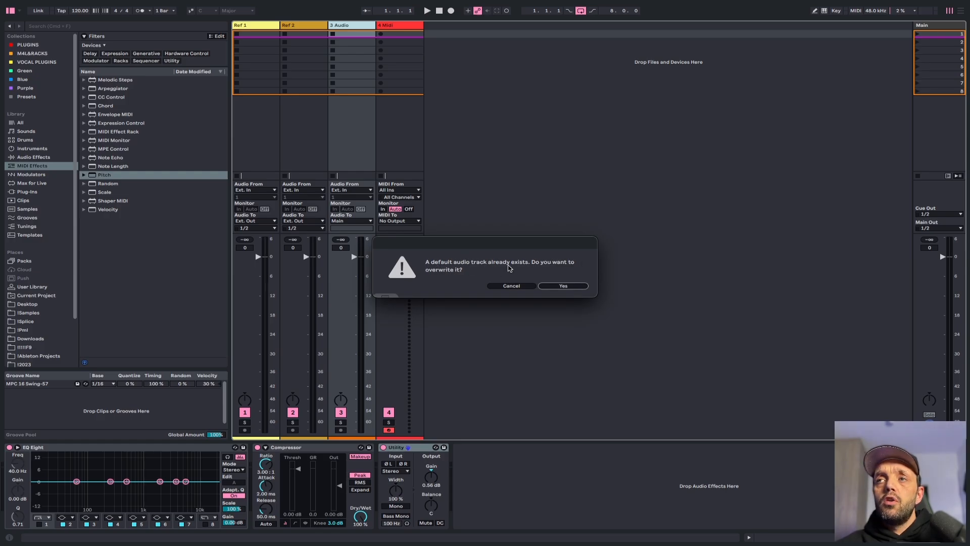
click(558, 286)
Save the MIDI track as the default MIDI track, overwriting the existing default
right_click(394, 26)
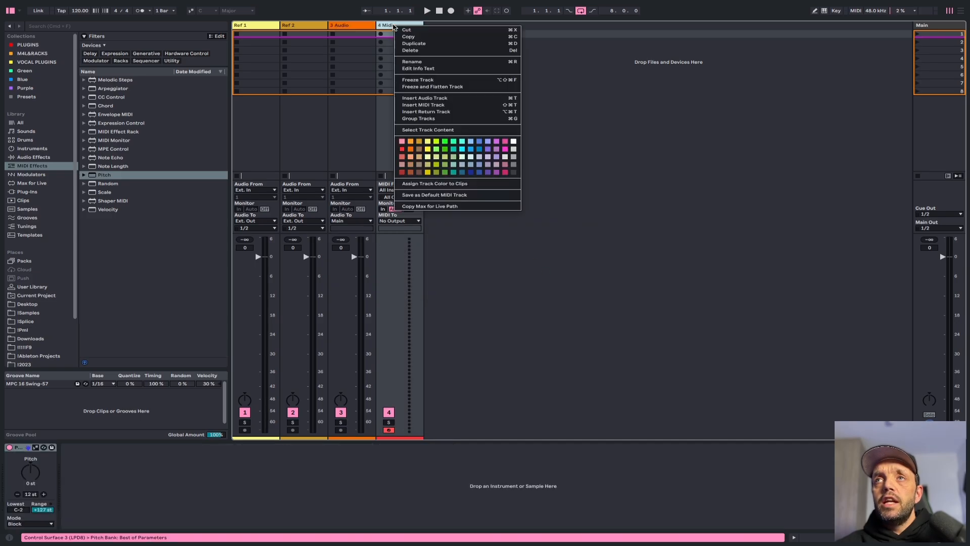
click(433, 197)
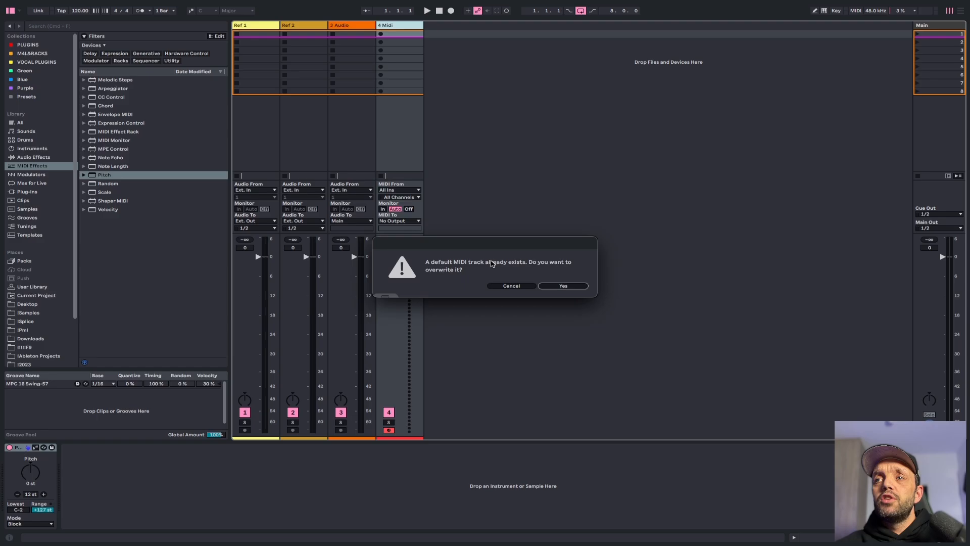
click(564, 286)
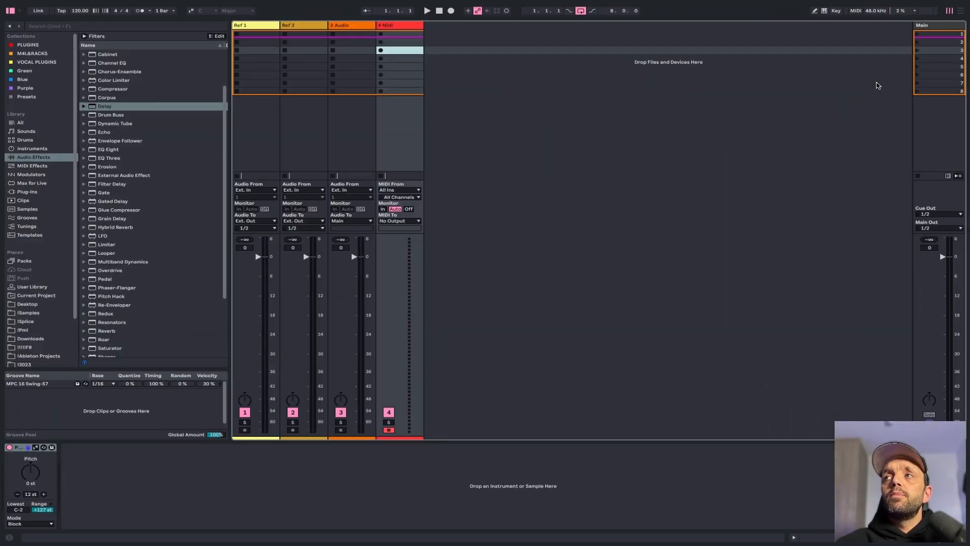
Insert two return tracks into the set
right_click(876, 84)
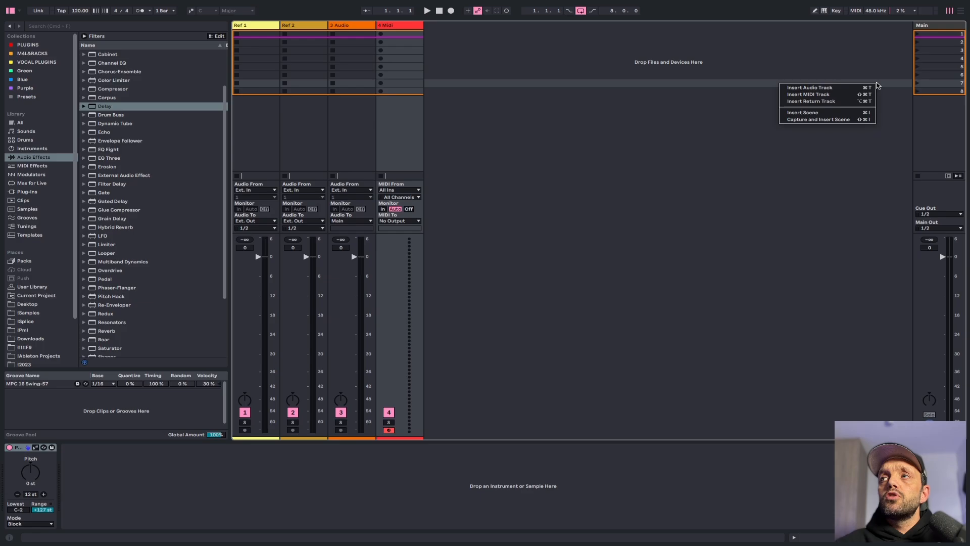
click(827, 101)
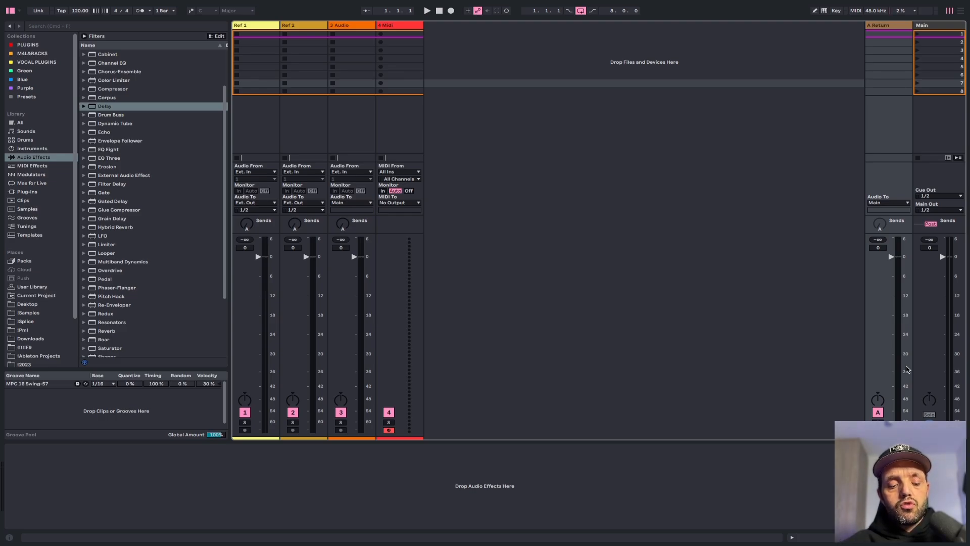
key(super+alt+t)
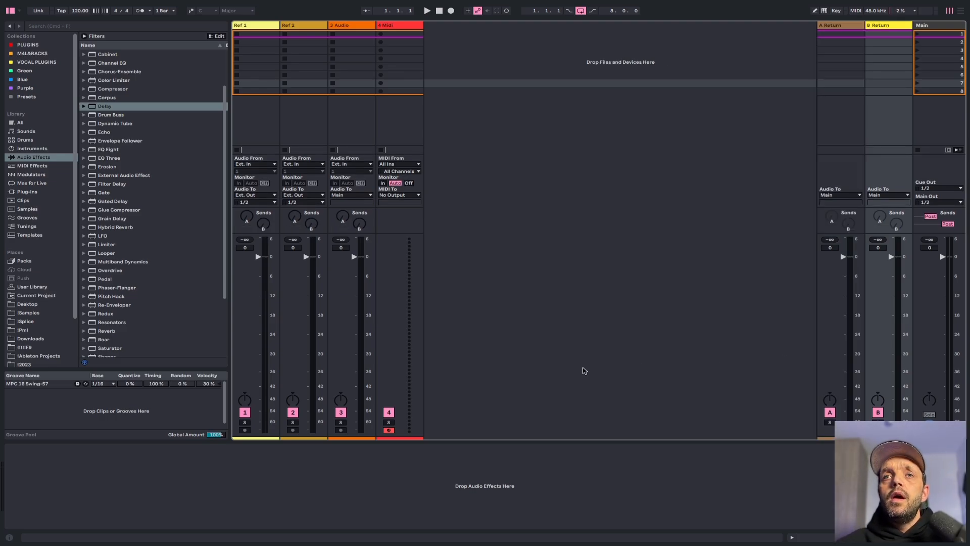
Load Delay onto return track B and Reverb onto return track A
drag(104, 107, 870, 68)
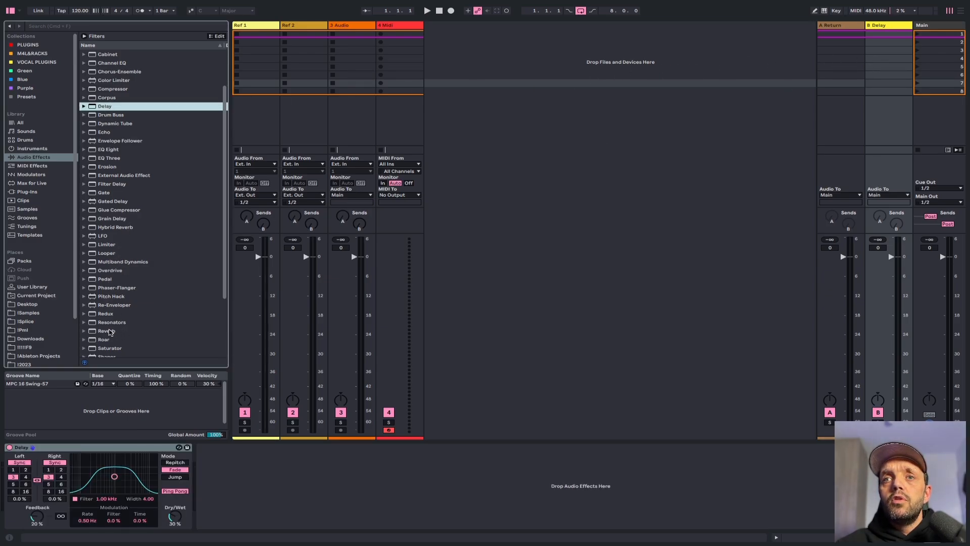
drag(123, 331, 845, 90)
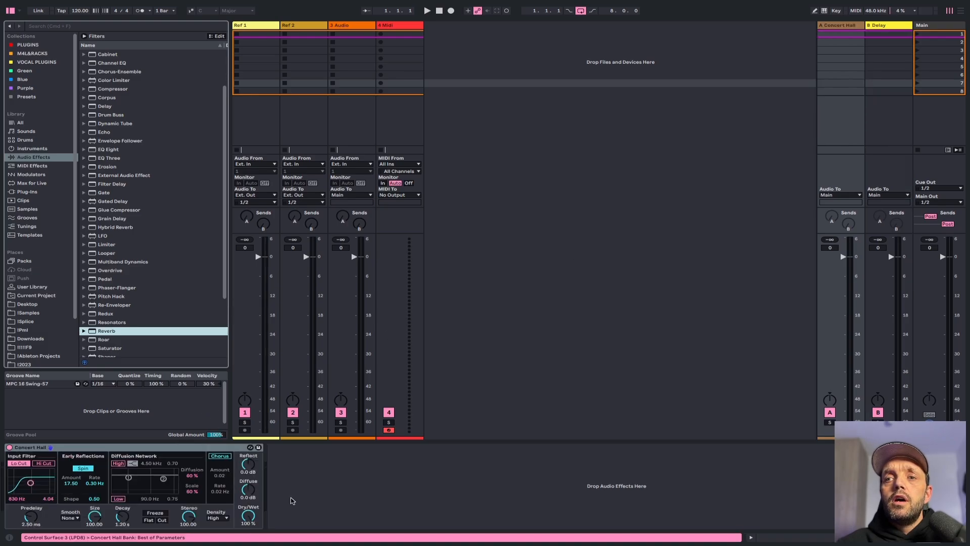
Rename return track A as Reverb
click(834, 28)
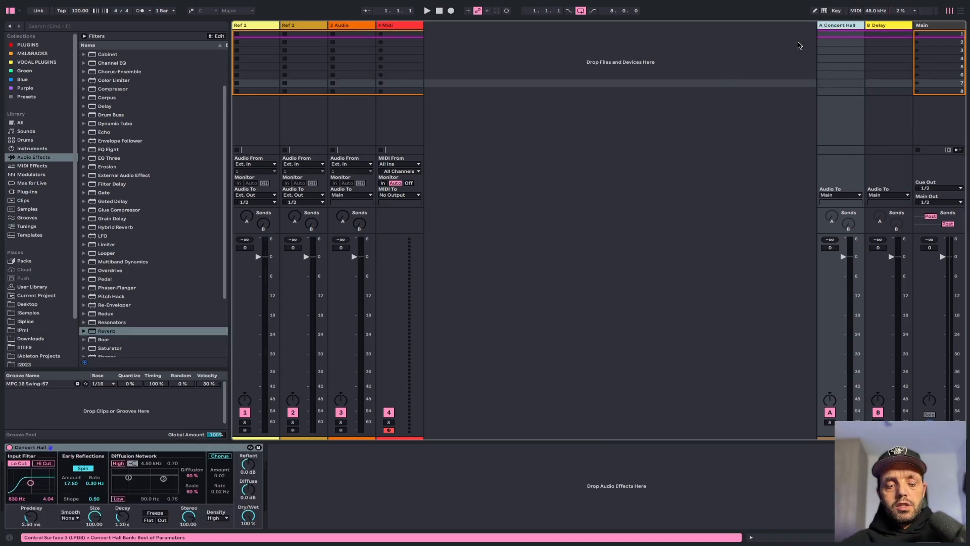
key(super+r)
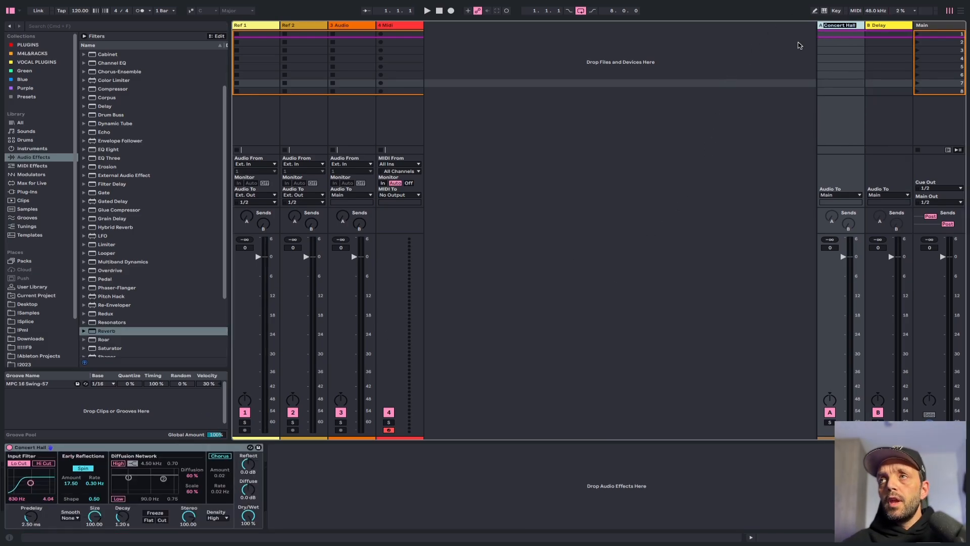
text(Reverb)
key(Tab)
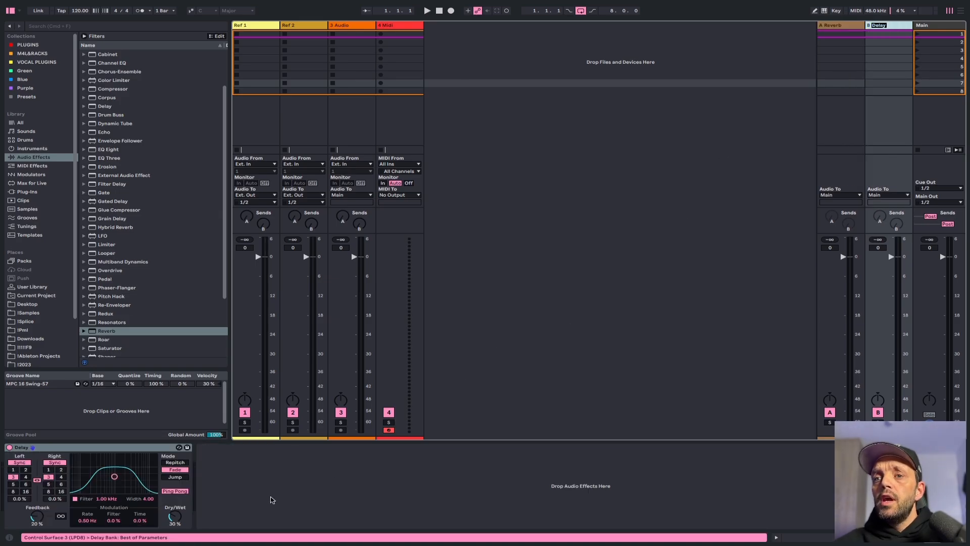
Set the Delay return's dry/wet to 100%
click(173, 518)
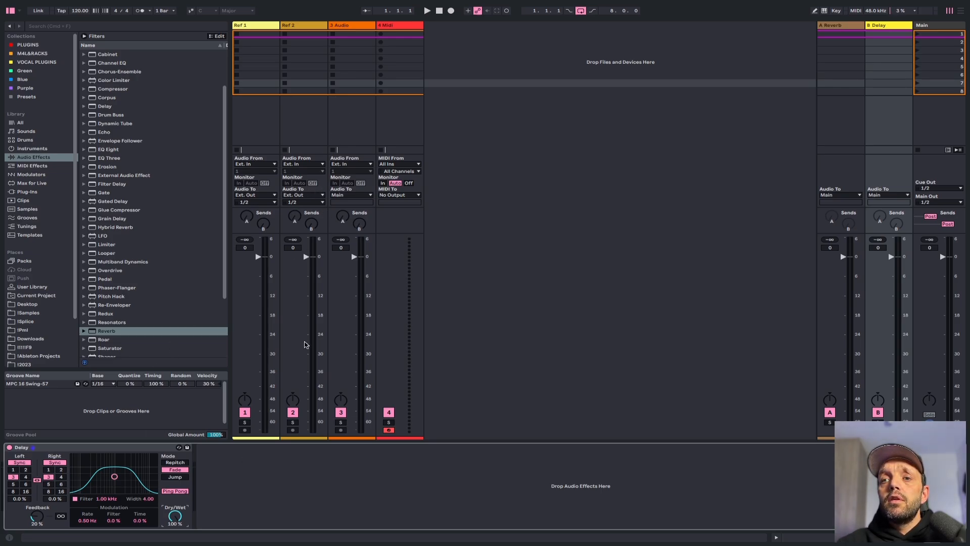
click(342, 222)
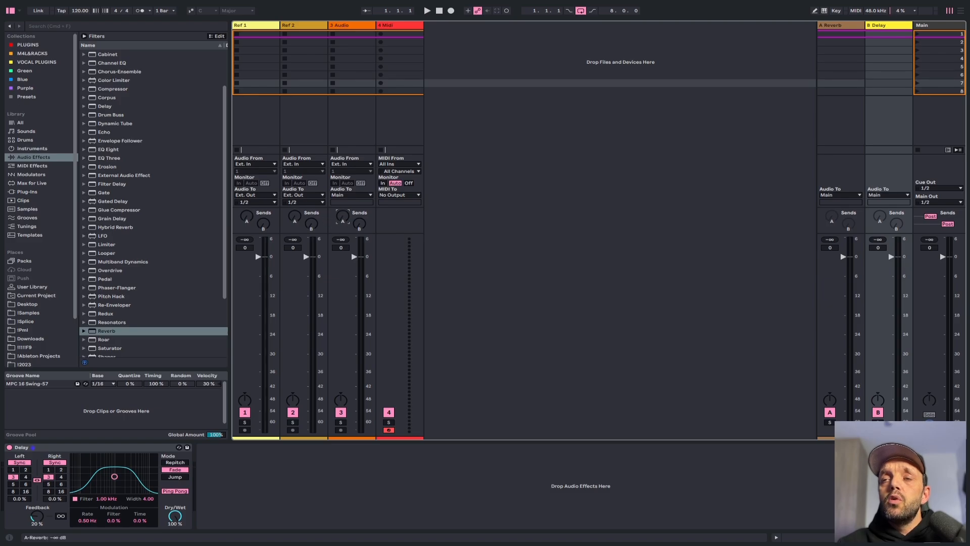
drag(343, 218, 363, 177)
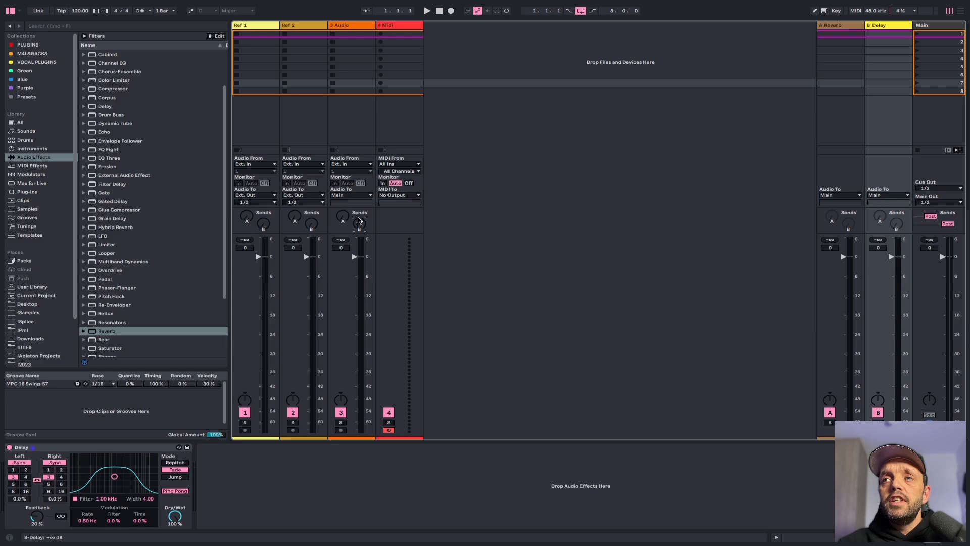
click(842, 32)
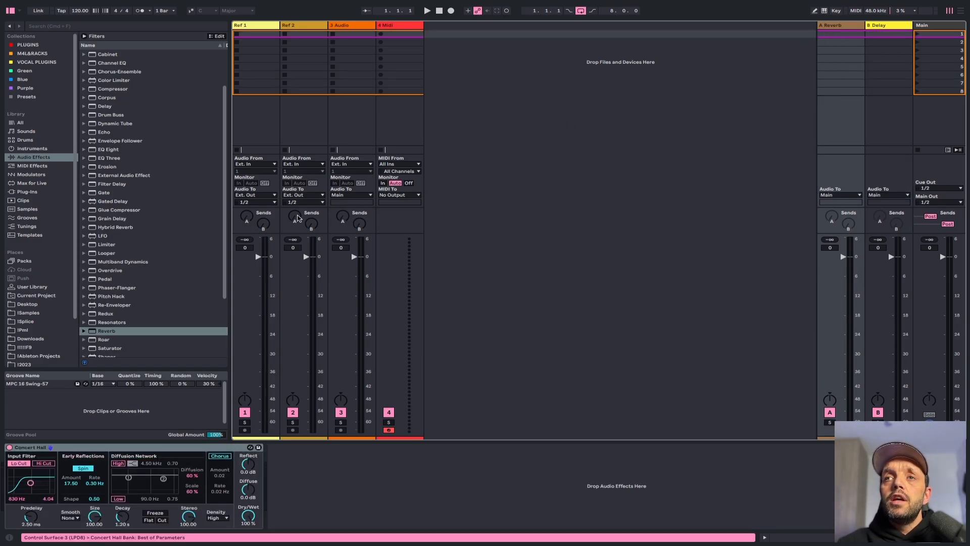
drag(294, 218, 294, 214)
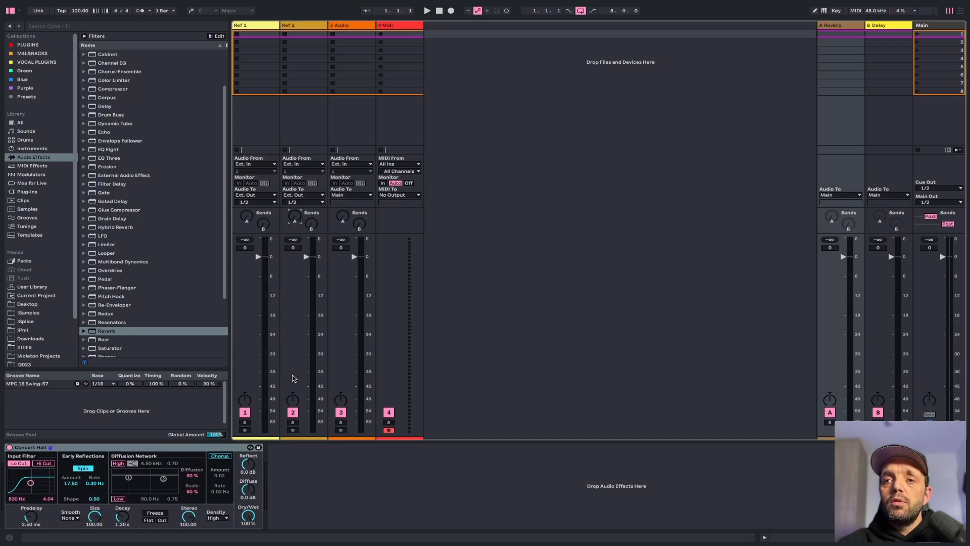
On the Delay return, widen the filter to about 11.6 kHz, set the left time to 4, and turn off Ping Pong
click(897, 24)
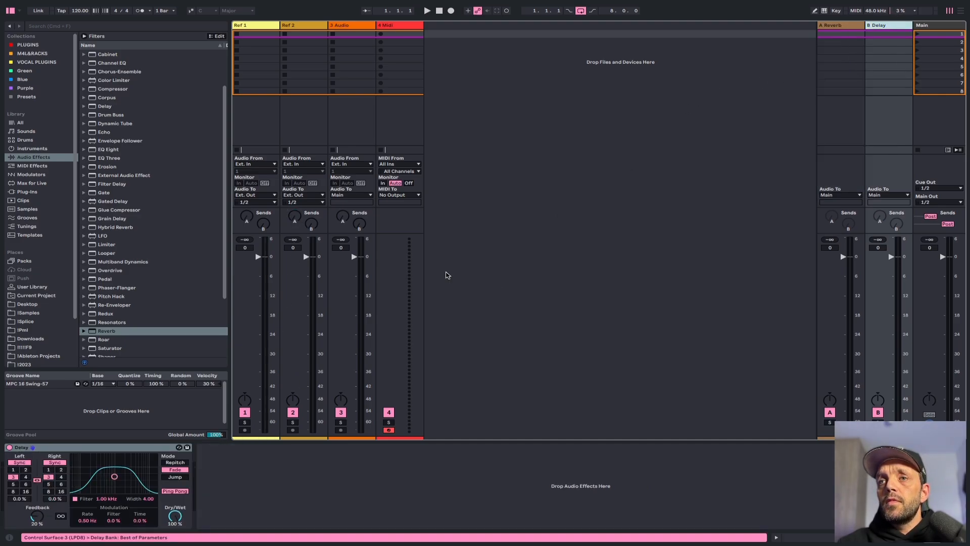
drag(115, 479, 148, 469)
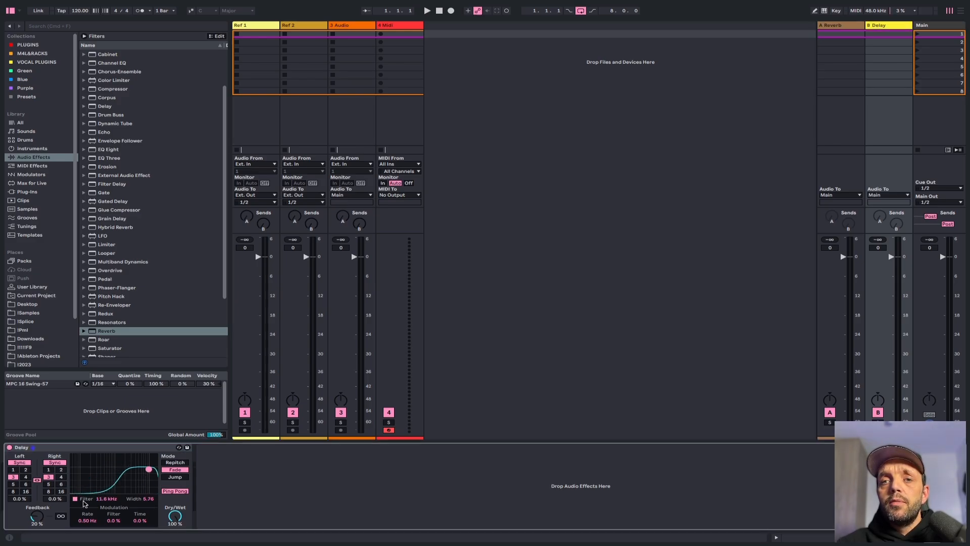
click(26, 477)
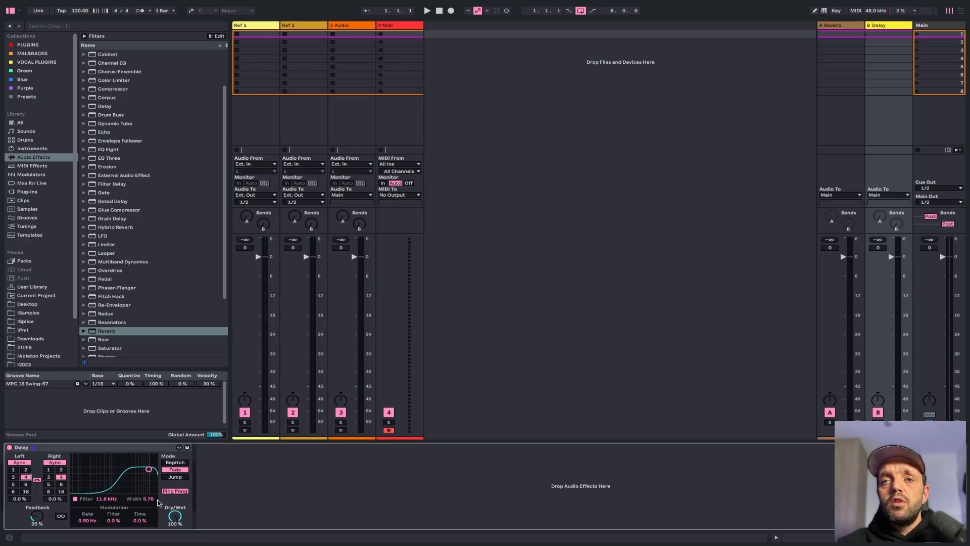
click(176, 493)
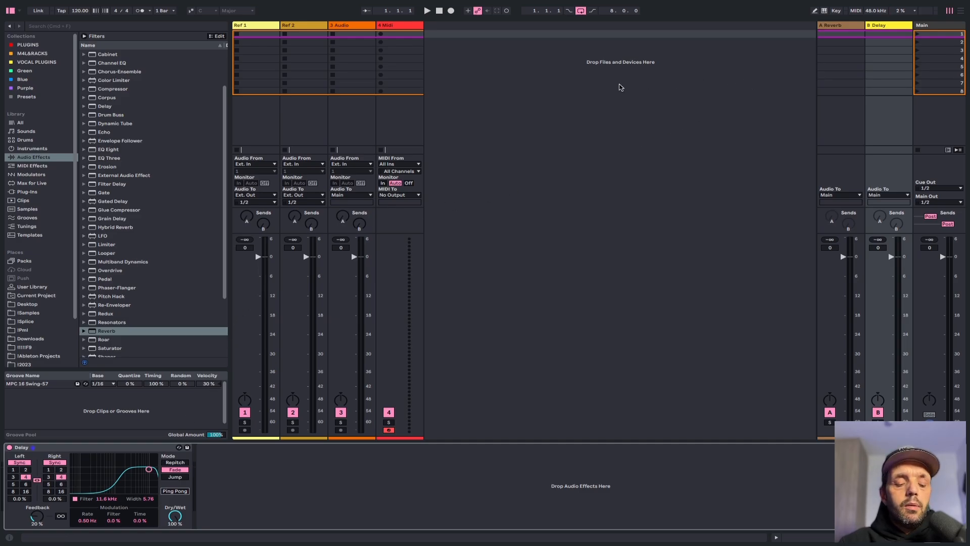
Insert a third return track and load the Saturator preset A Bit Warmer onto it
key(super+alt+t)
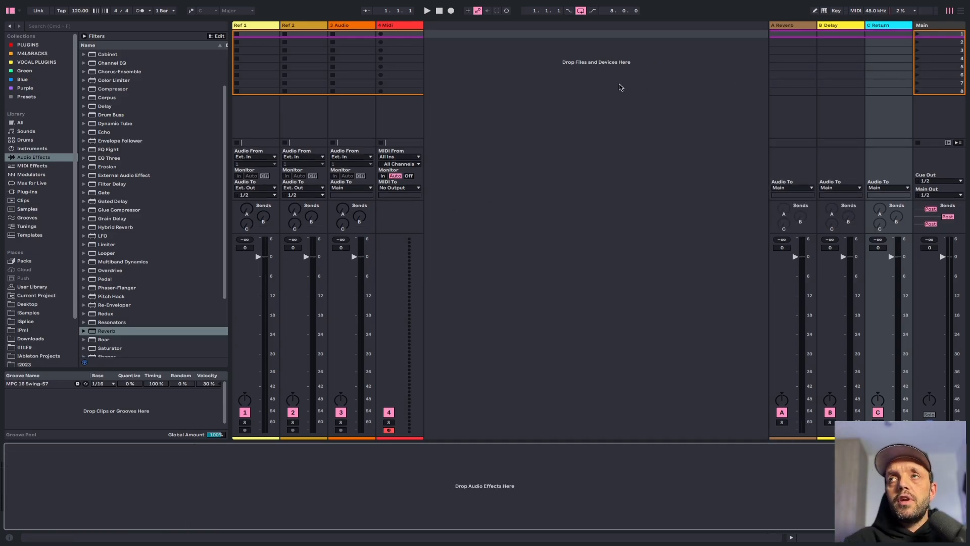
scroll(146, 257, down, 5)
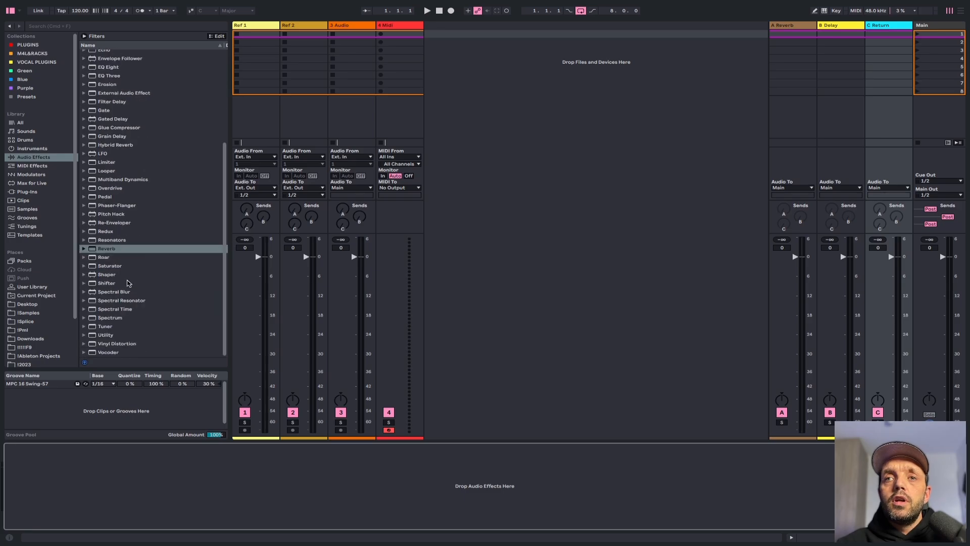
click(113, 265)
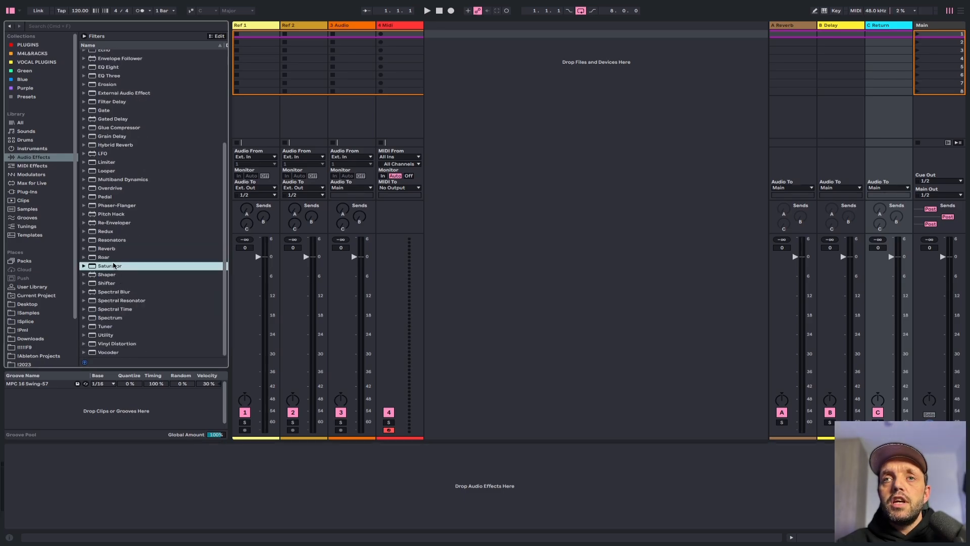
drag(969, 75, 893, 121)
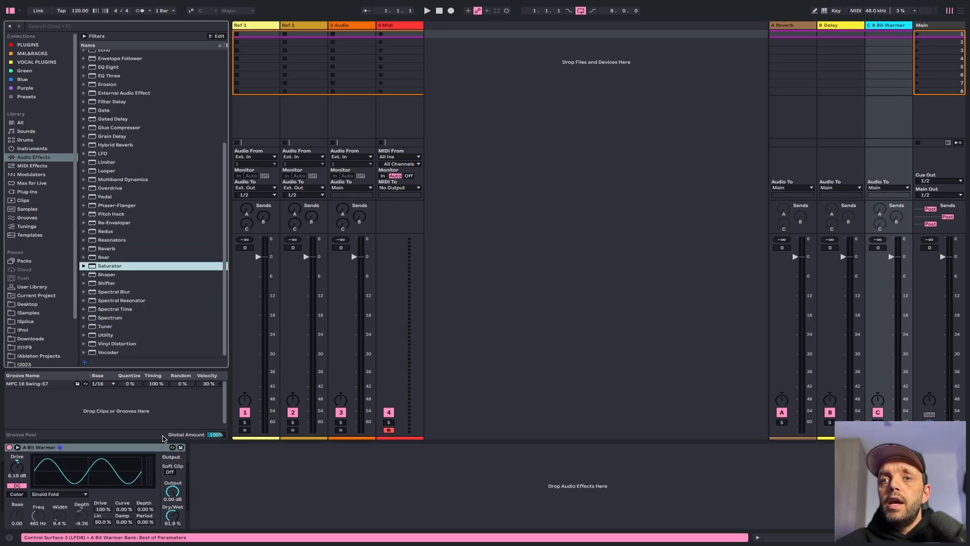
Set A Bit Warmer's dry/wet to 100%
drag(173, 515, 173, 485)
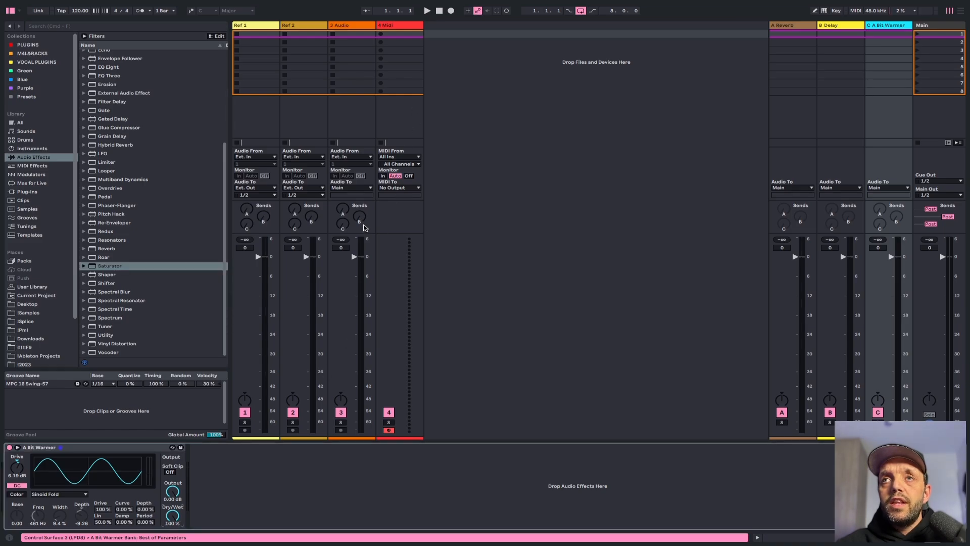
click(342, 224)
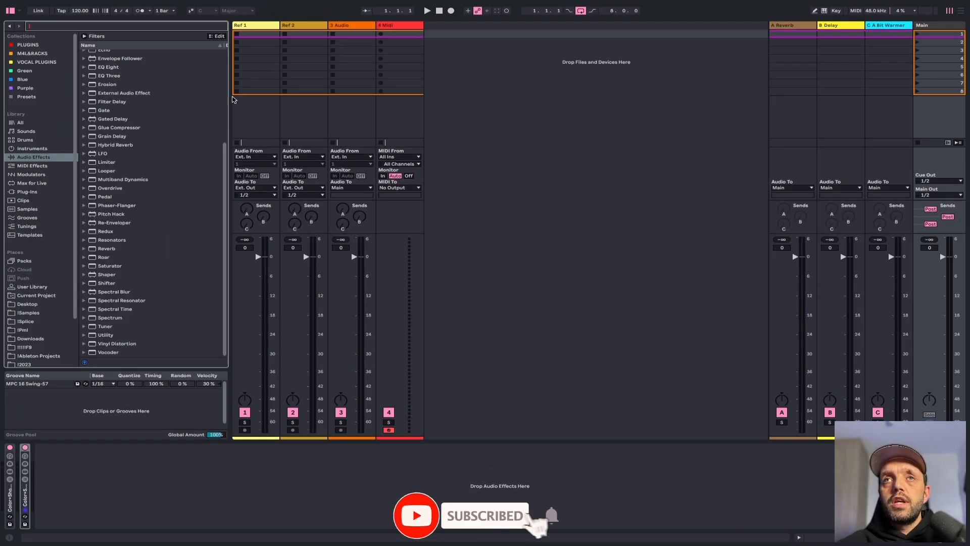
Search the audio effects for "punchy dance" and add Master Punchy Dance.adg to the Main track
click(31, 159)
click(75, 26)
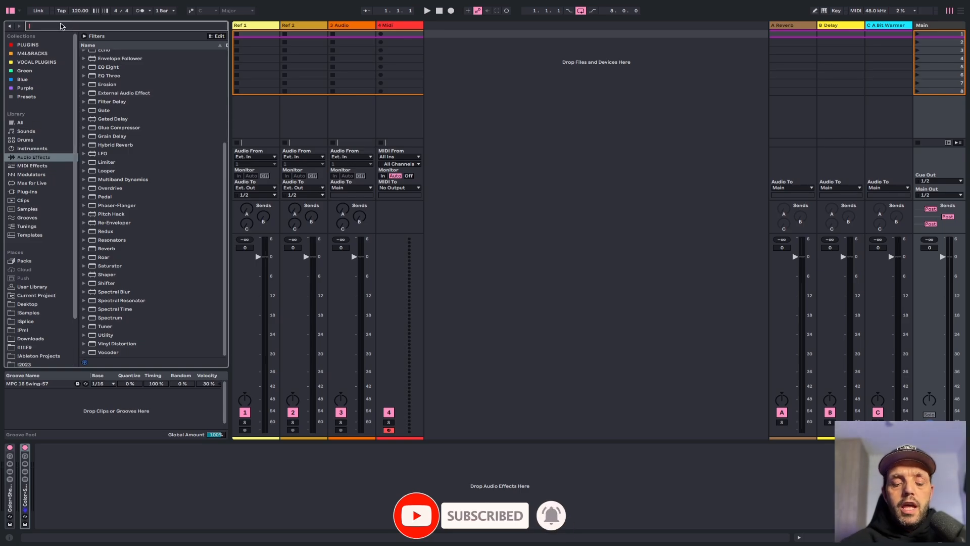
text(punc)
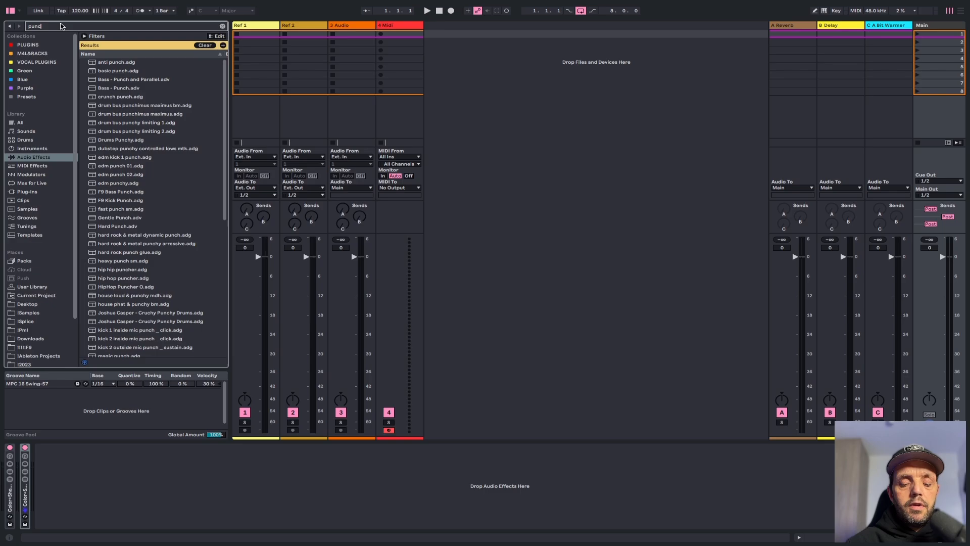
text(hy dance)
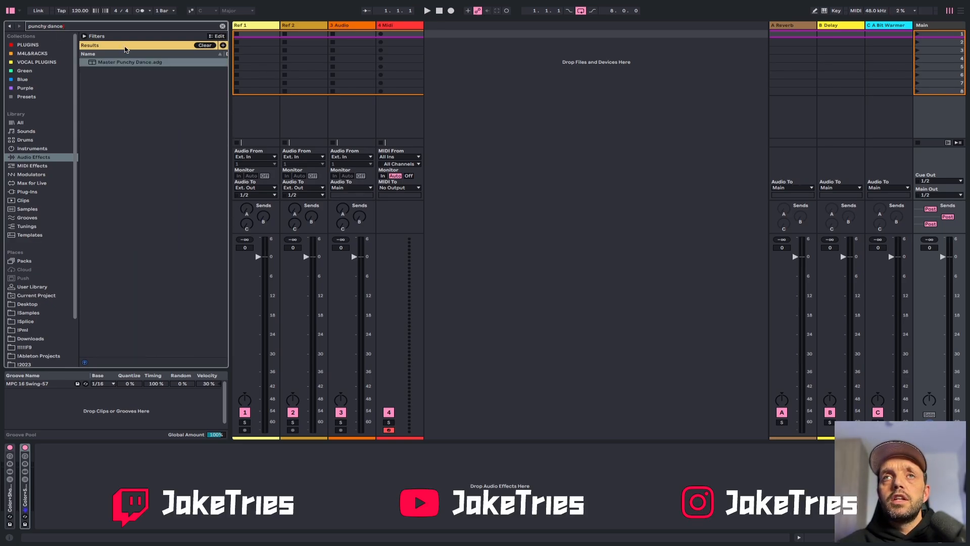
drag(136, 62, 943, 83)
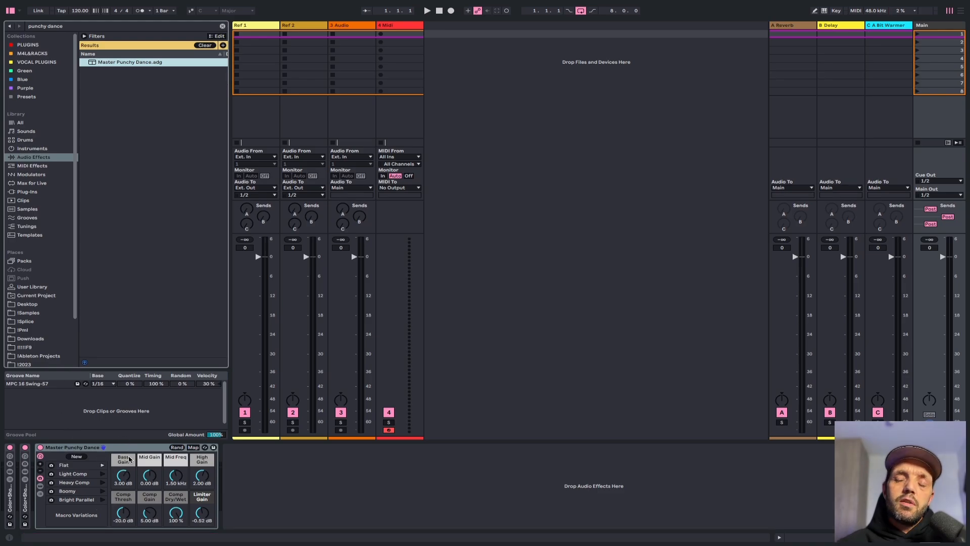
Set the Master Punchy Dance rack's Bass Gain macro to 1.00 dB
click(41, 448)
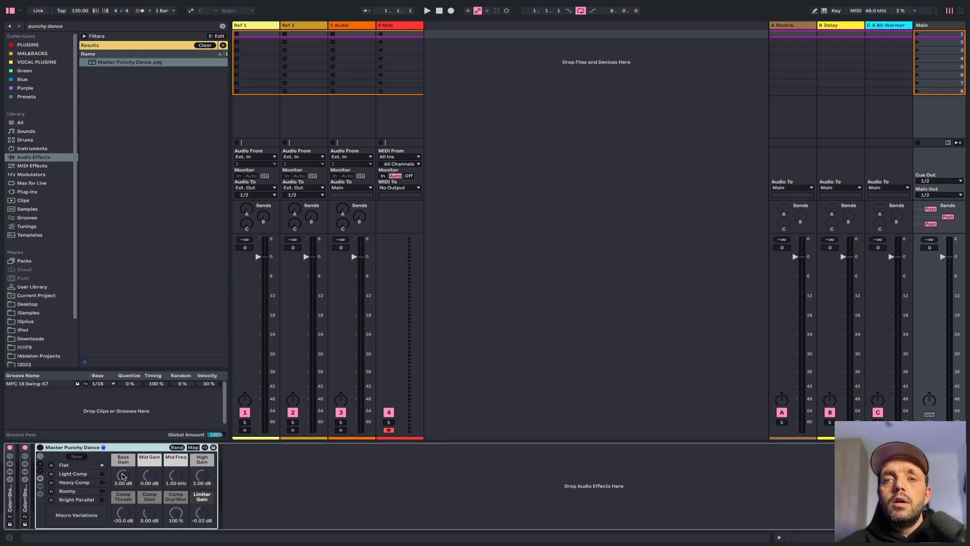
drag(123, 477, 123, 487)
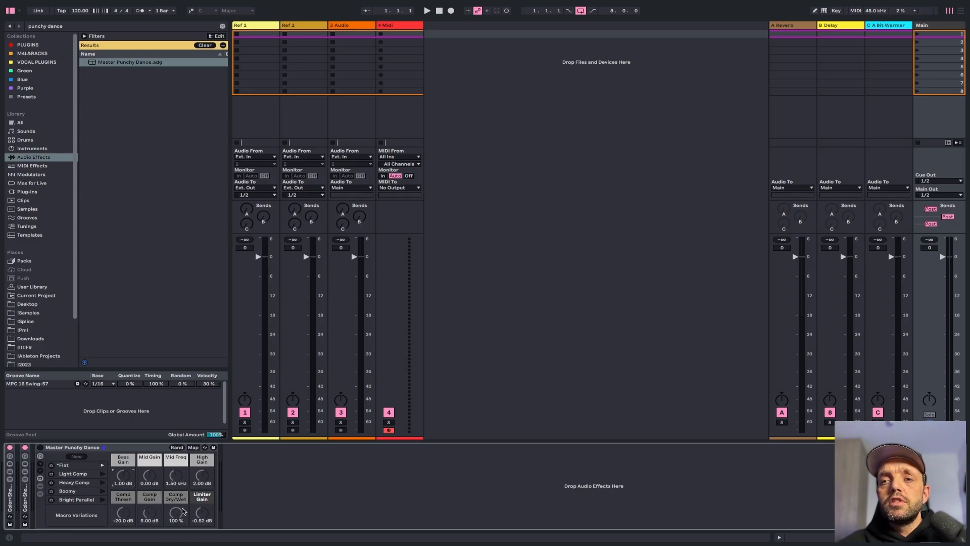
Delete the Master Punchy Dance rack from the Main track and undo the deletion
click(41, 447)
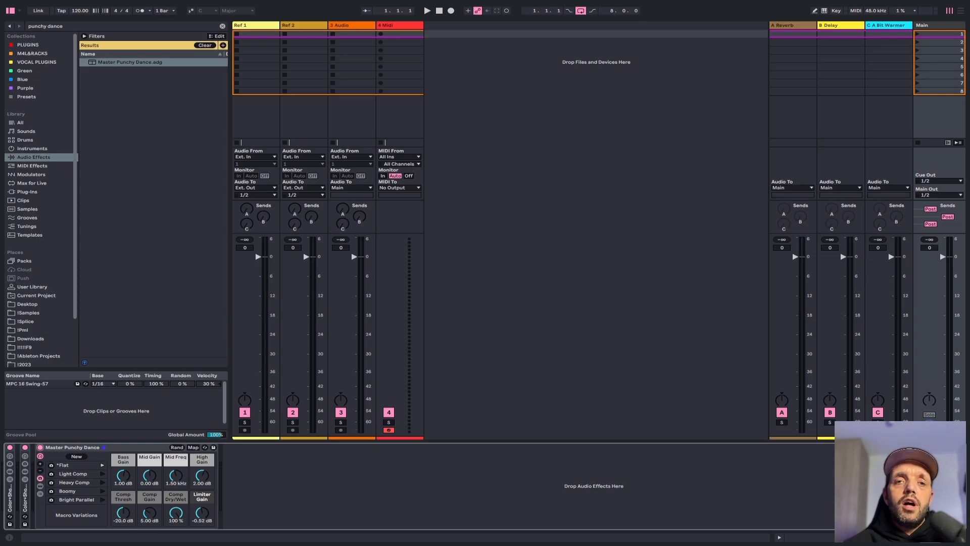
click(96, 448)
key(Delete)
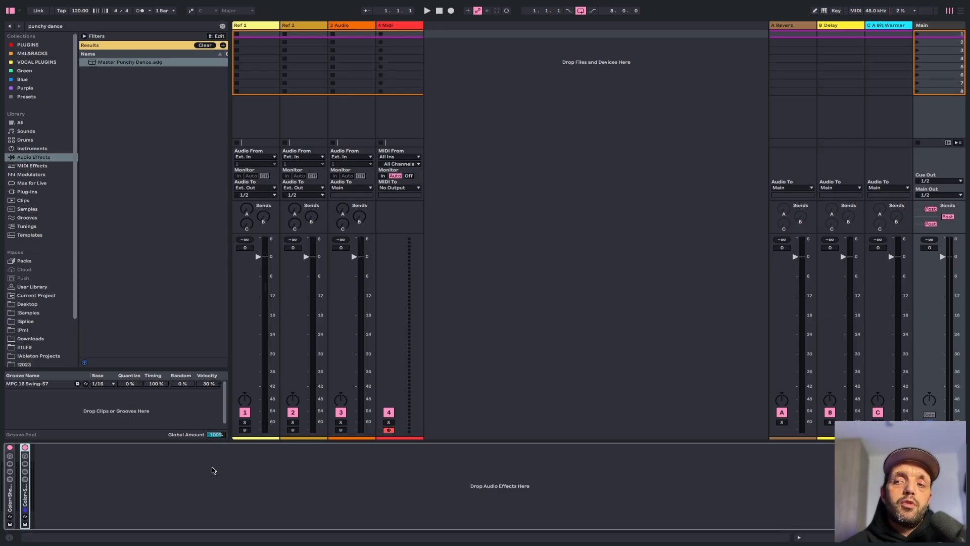
key(ctrl+z)
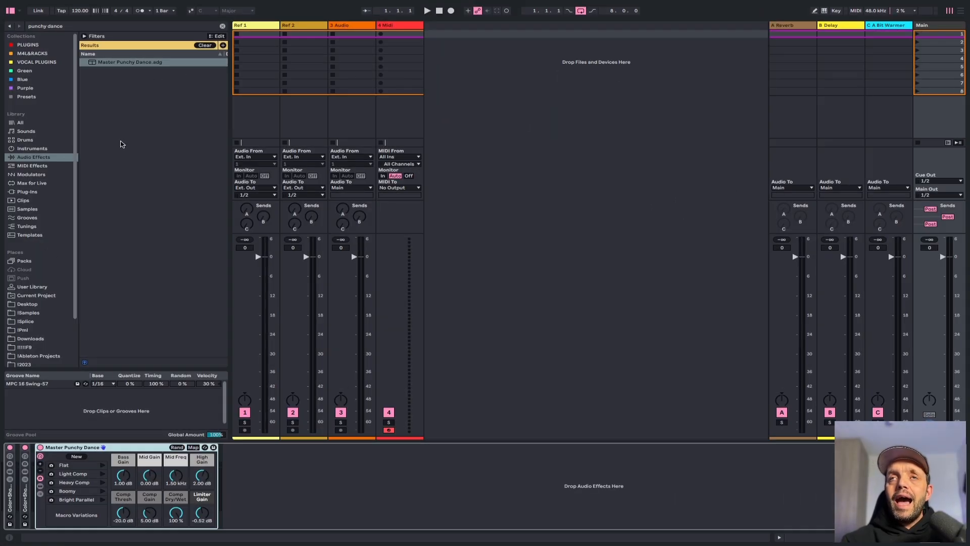
Save the Live Set as the default set, naming it Tutorial Default Set
mouse_move(64, 3)
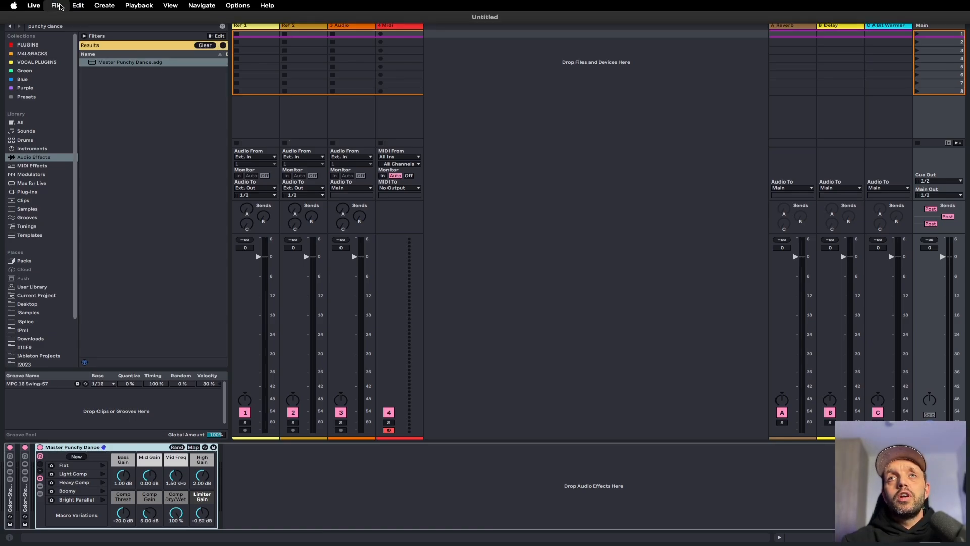
click(58, 6)
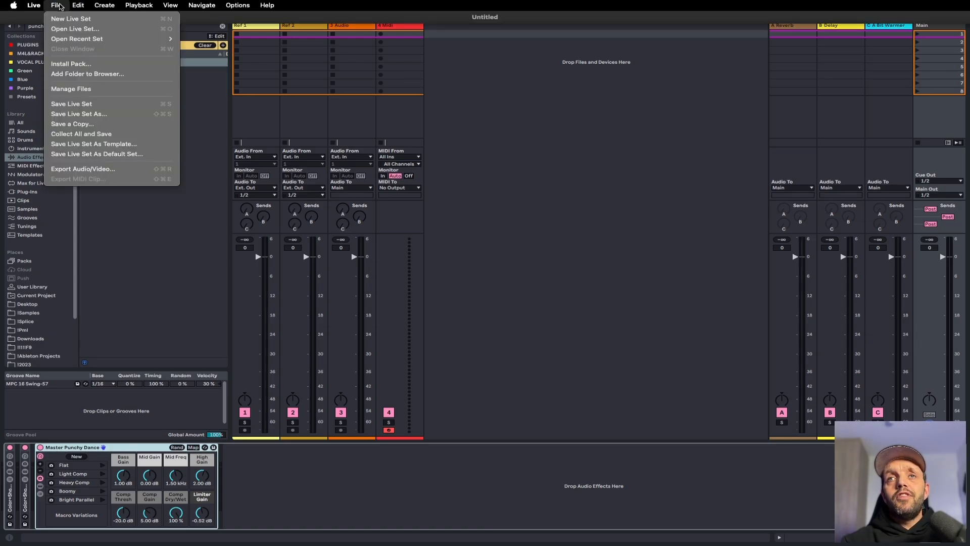
click(87, 157)
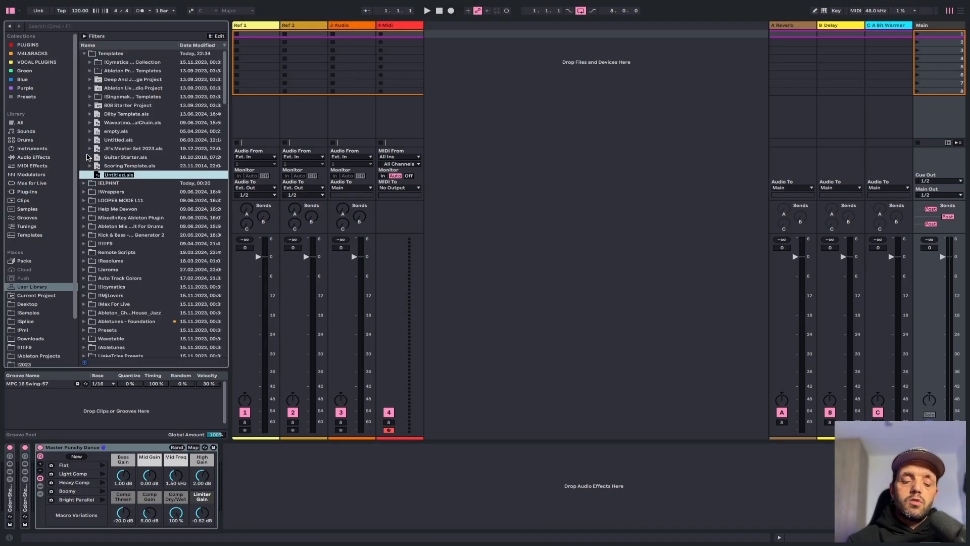
text(Tutorial Defau)
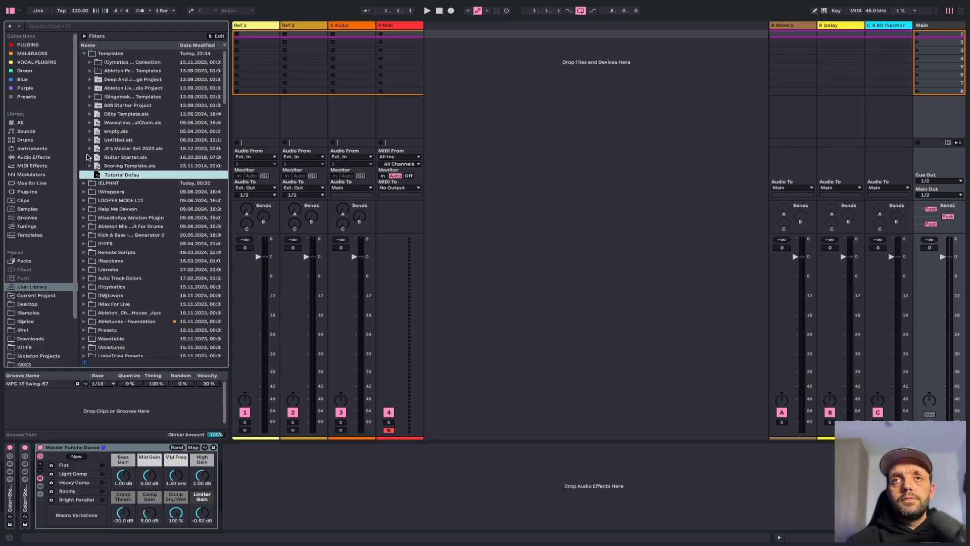
text(lt Set)
key(Return)
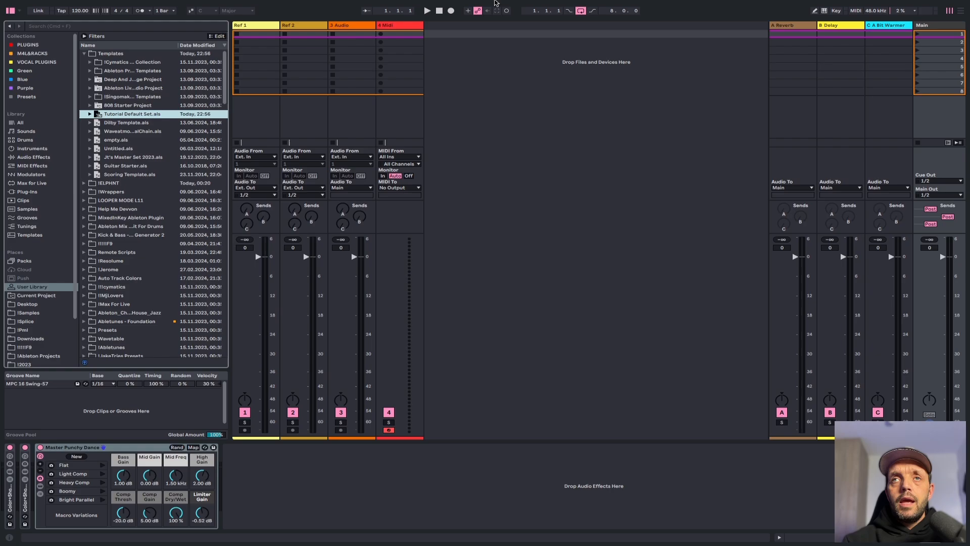
Duplicate the audio track twice and the MIDI track three times to test the default devices
mouse_move(377, 12)
click(353, 25)
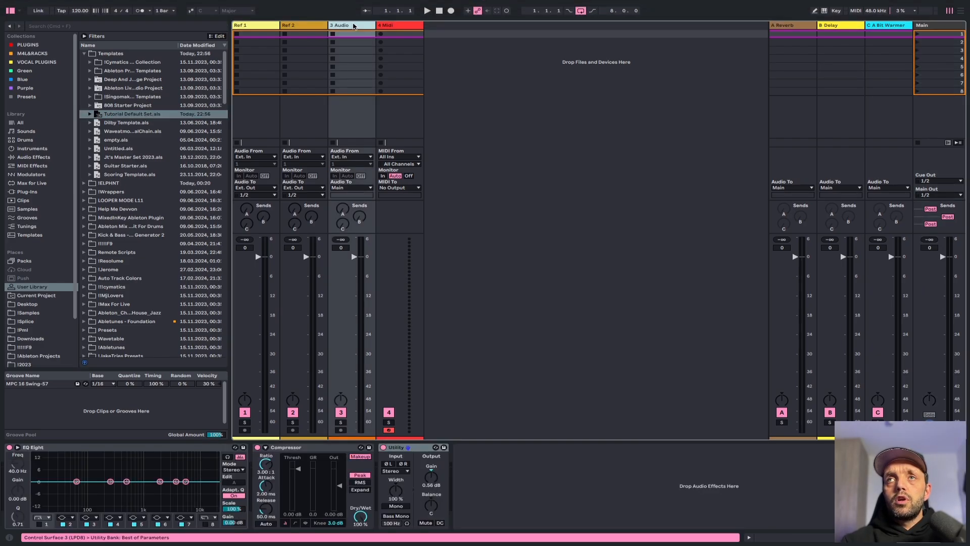
key(super+d)
key(super+d)
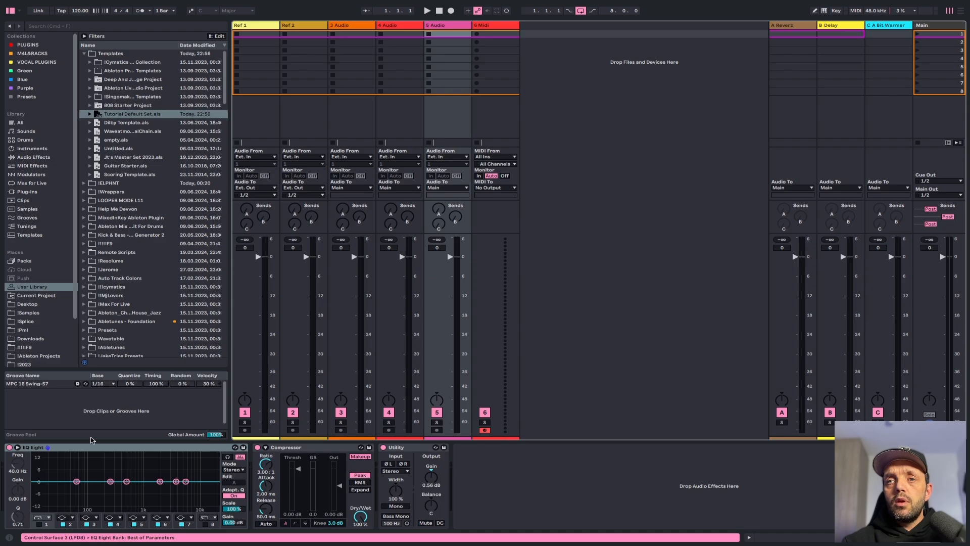
click(491, 25)
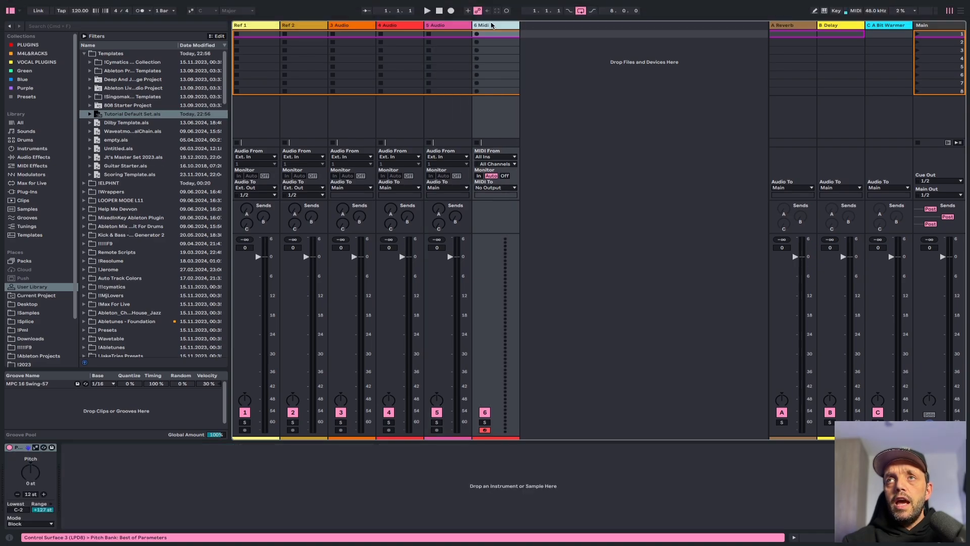
key(super+d)
key(super+d)
key(super+d)
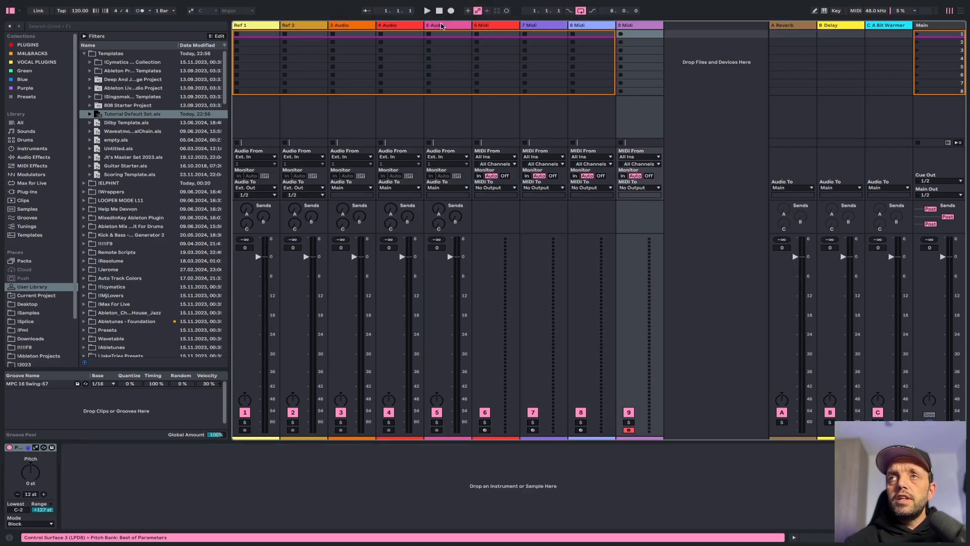
Open a new Live Set, discarding the changes to the current one
mouse_move(110, 3)
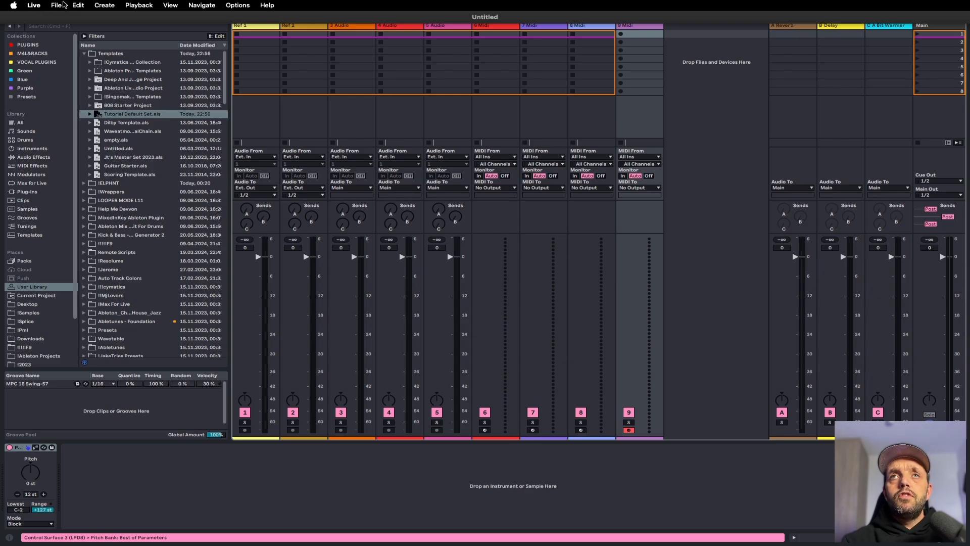
click(59, 6)
click(63, 19)
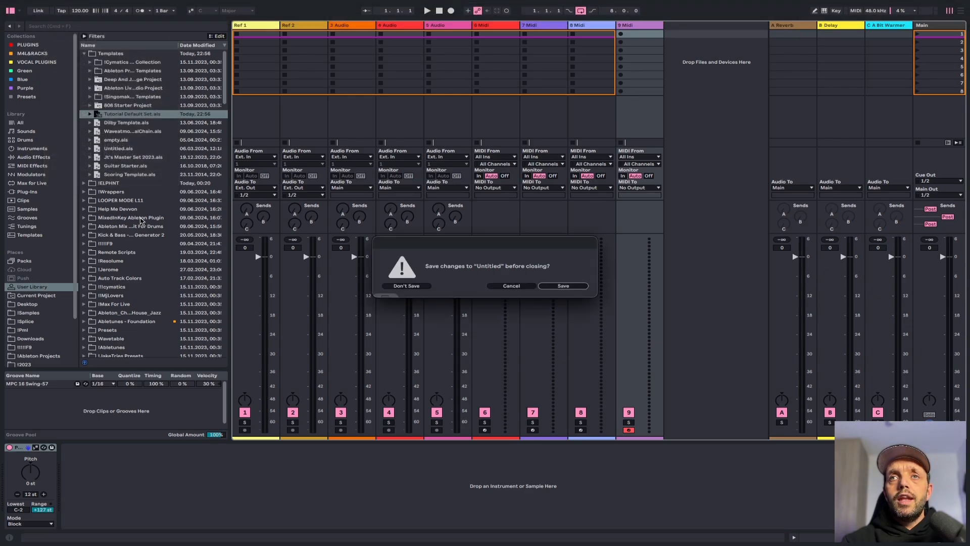
click(407, 286)
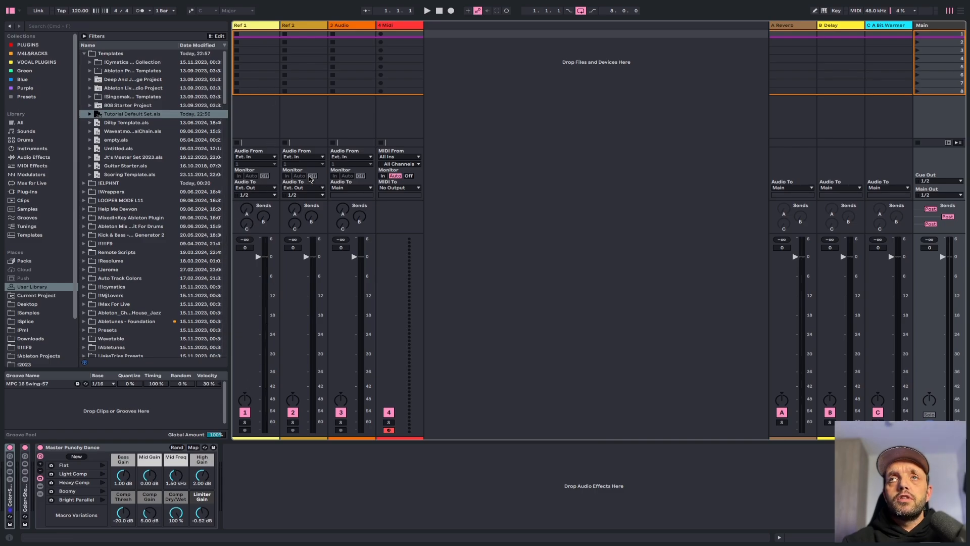
Check the devices loaded on the audio, MIDI and Main tracks of the new set
click(345, 33)
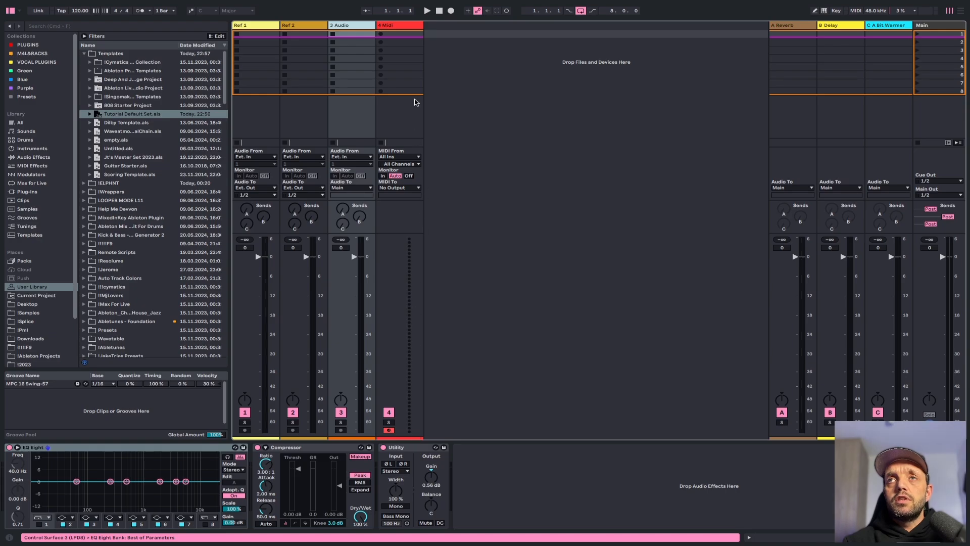
click(381, 30)
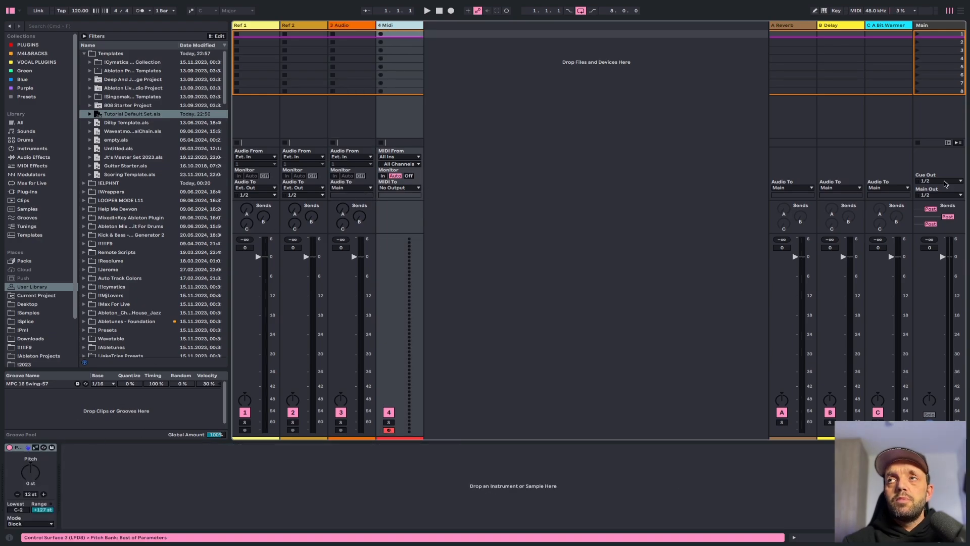
click(931, 27)
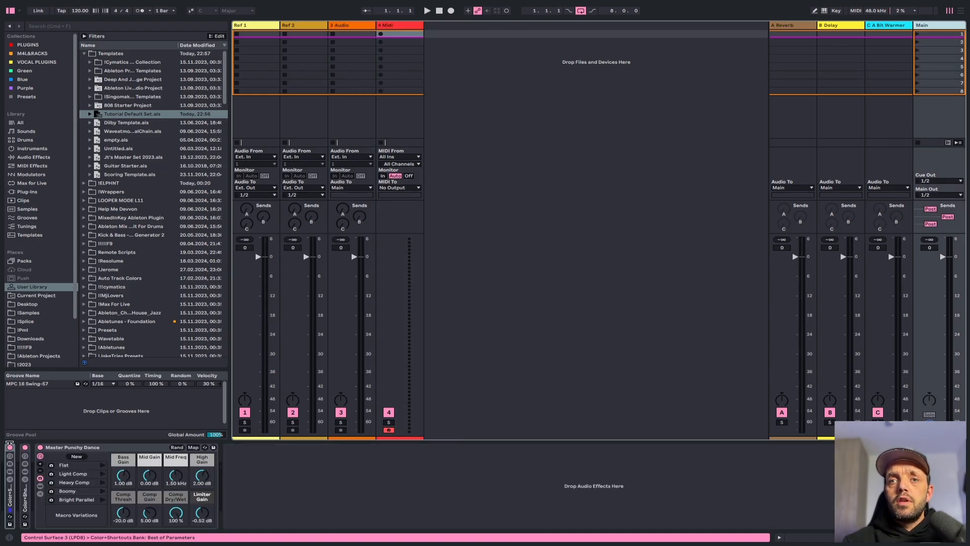
click(39, 451)
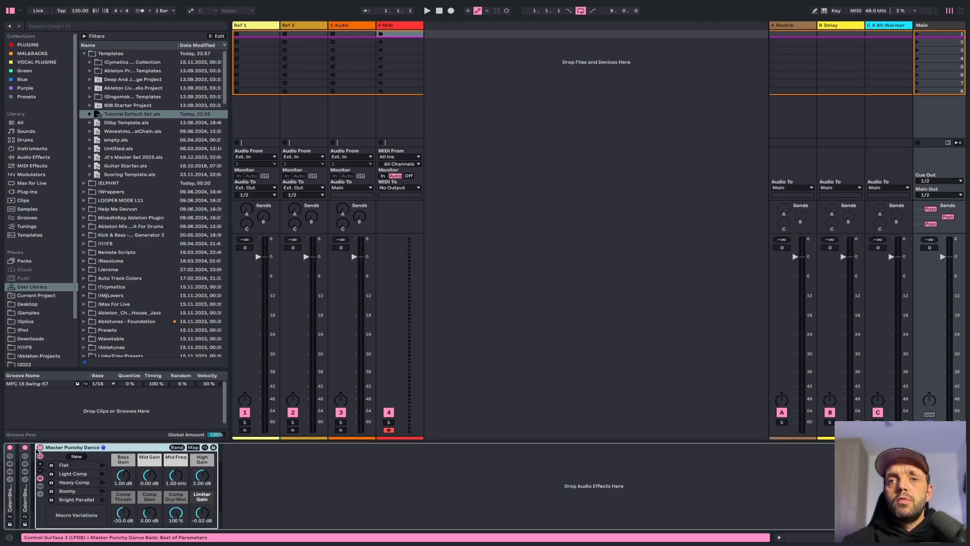
click(40, 447)
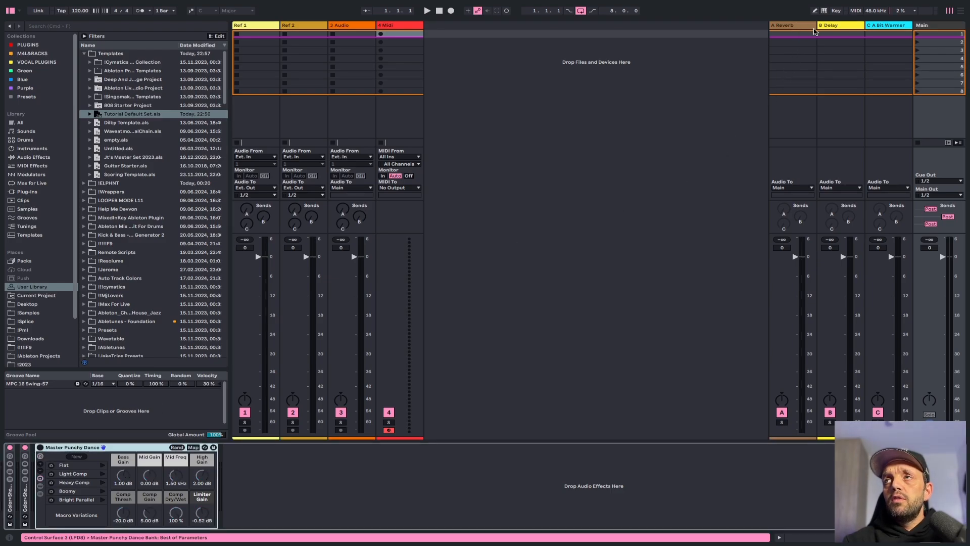